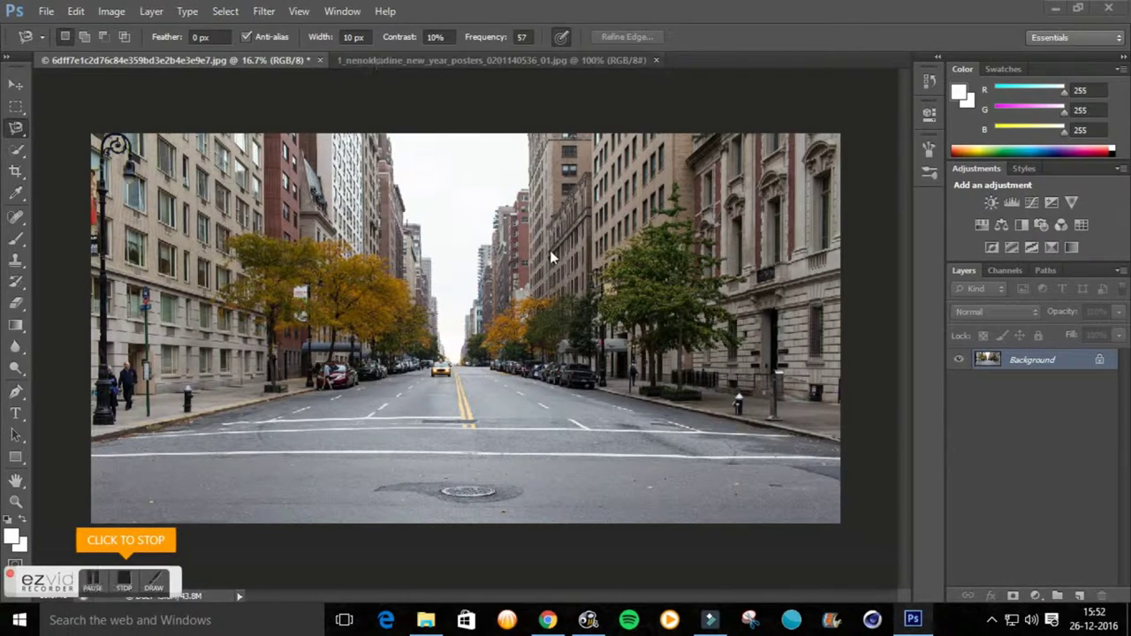
# - Compare the street photo with the poster, ending on the 1_nenokkadine poster document
pyautogui.click(477, 62)
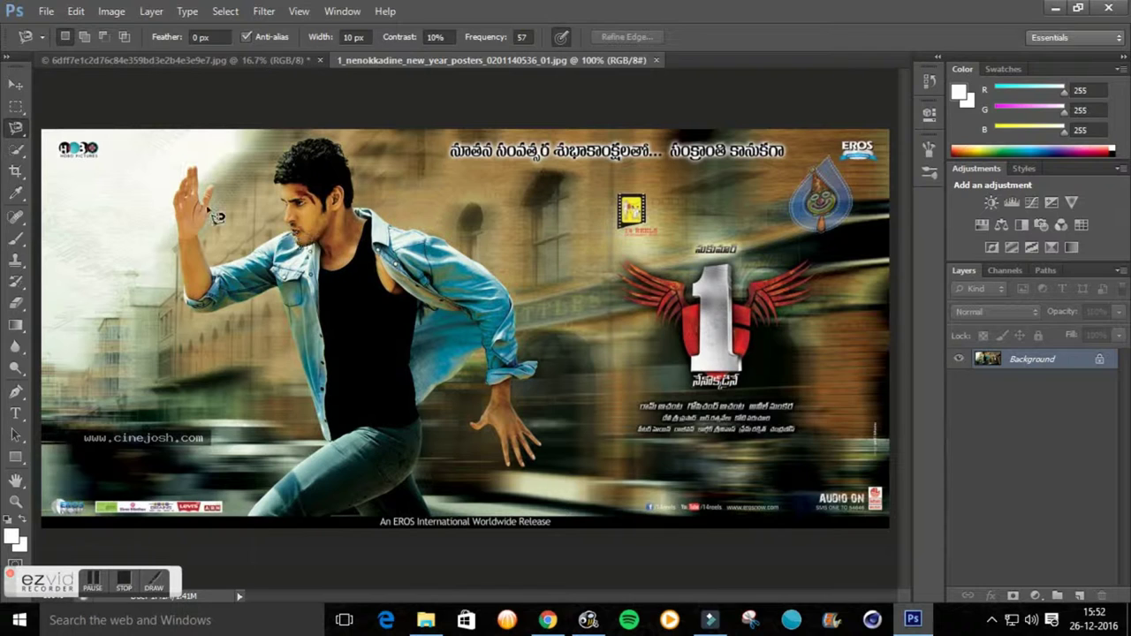
pyautogui.click(273, 59)
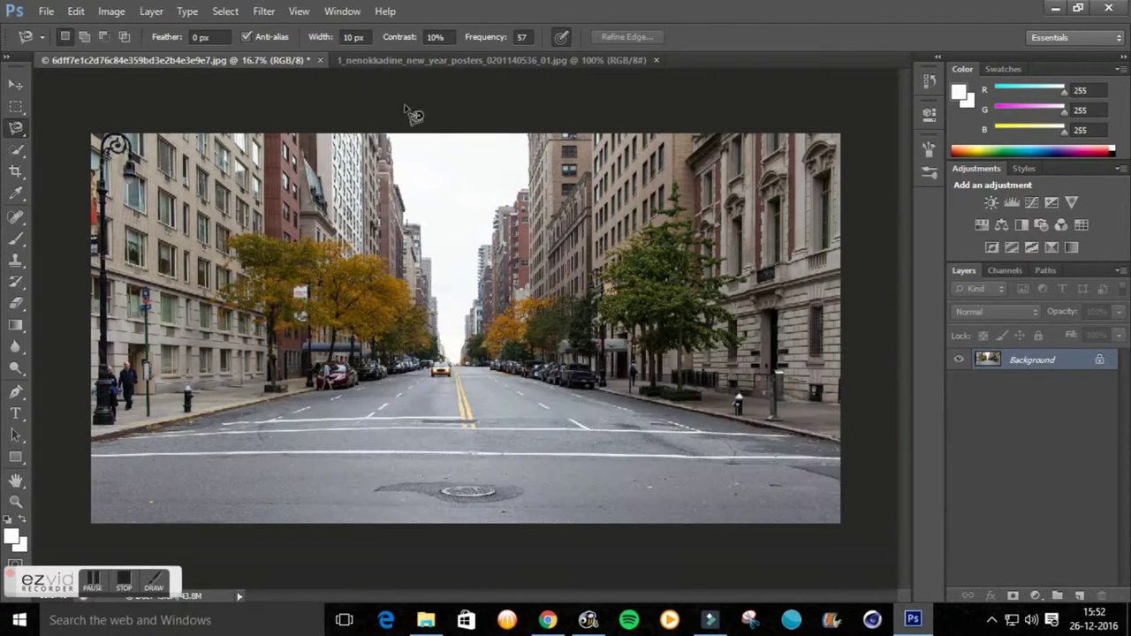
pyautogui.click(415, 64)
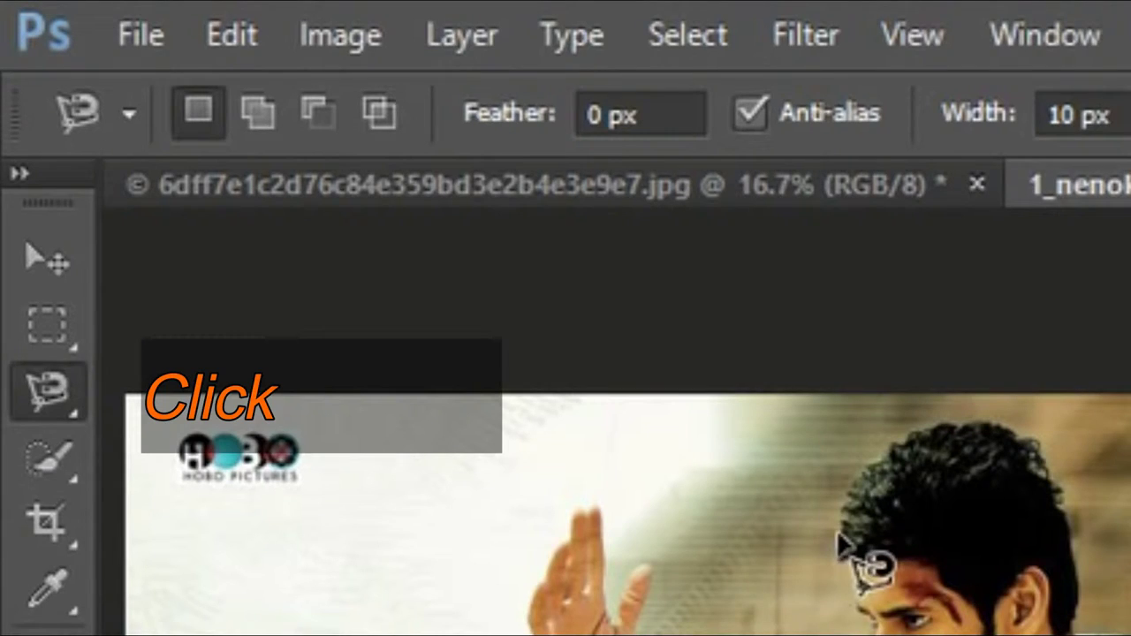
# - Trace the running man with the Magnetic Lasso and cut him out of the poster
pyautogui.click(837, 559)
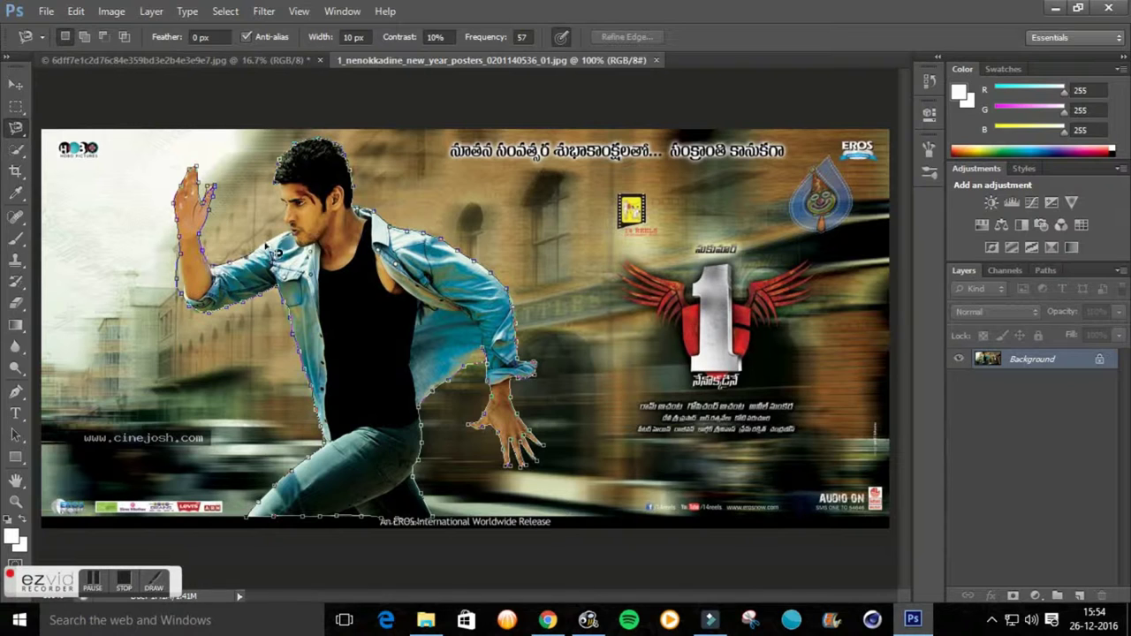
pyautogui.click(294, 212)
pyautogui.hotkey('ctrl', 'x')
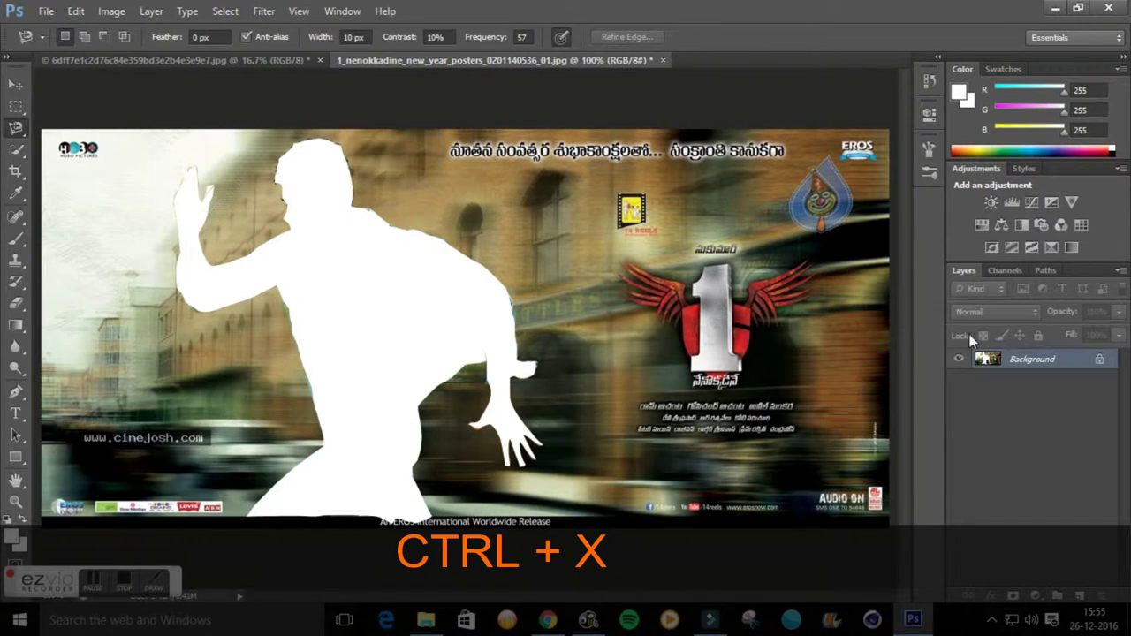
# - Paste the man into the street photo and scale him up across the road's middle
pyautogui.click(231, 62)
pyautogui.hotkey('ctrl', 'v')
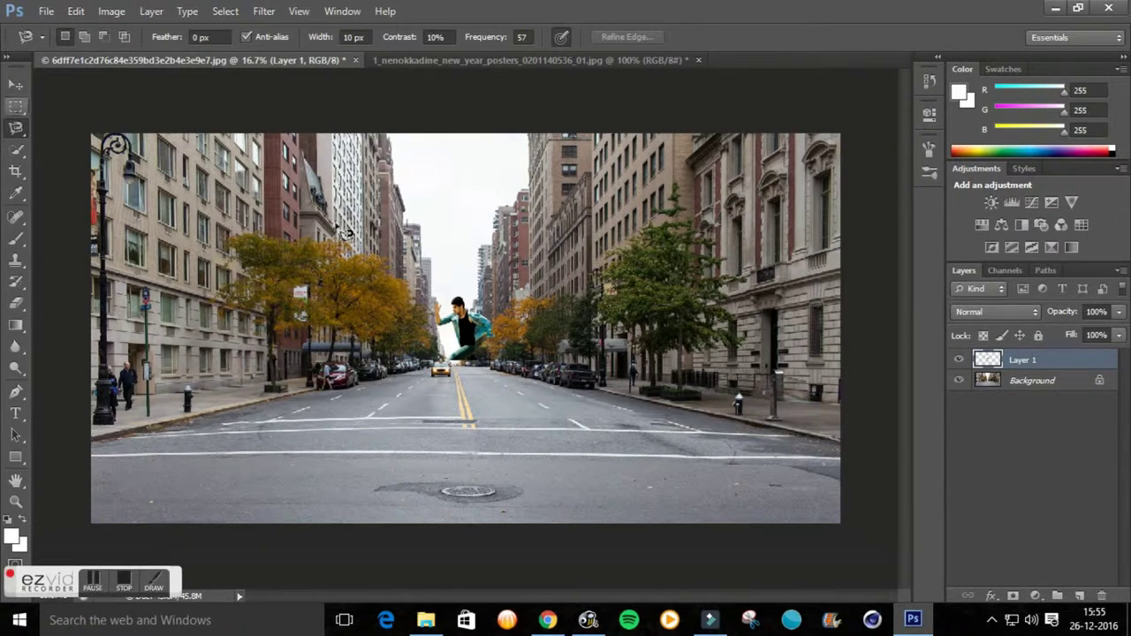
pyautogui.rightClick(471, 331)
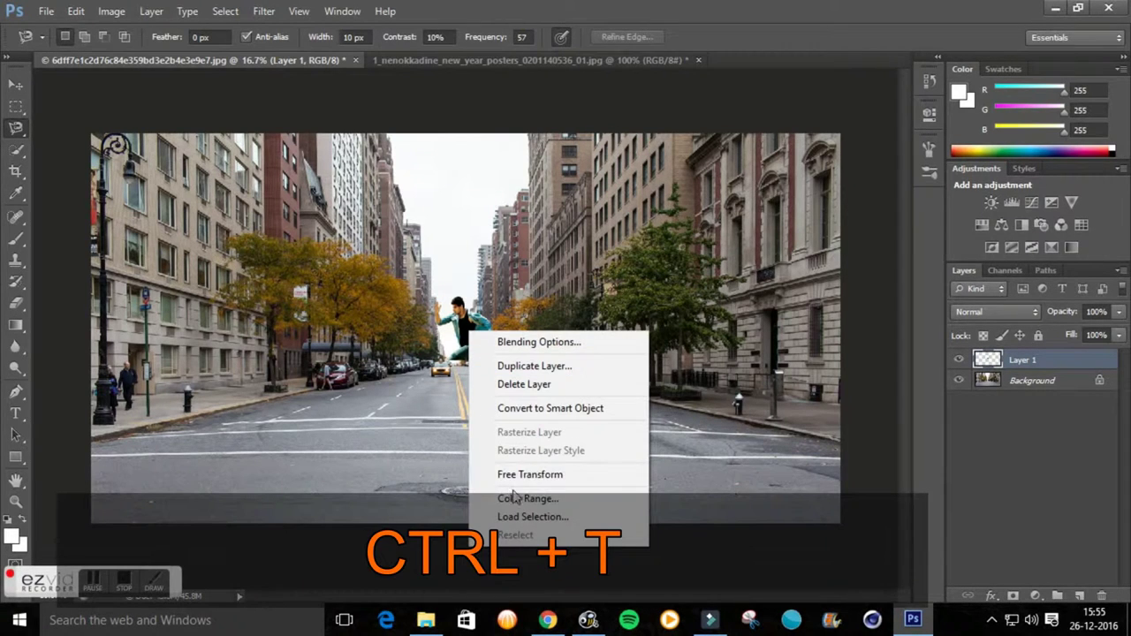
pyautogui.click(521, 474)
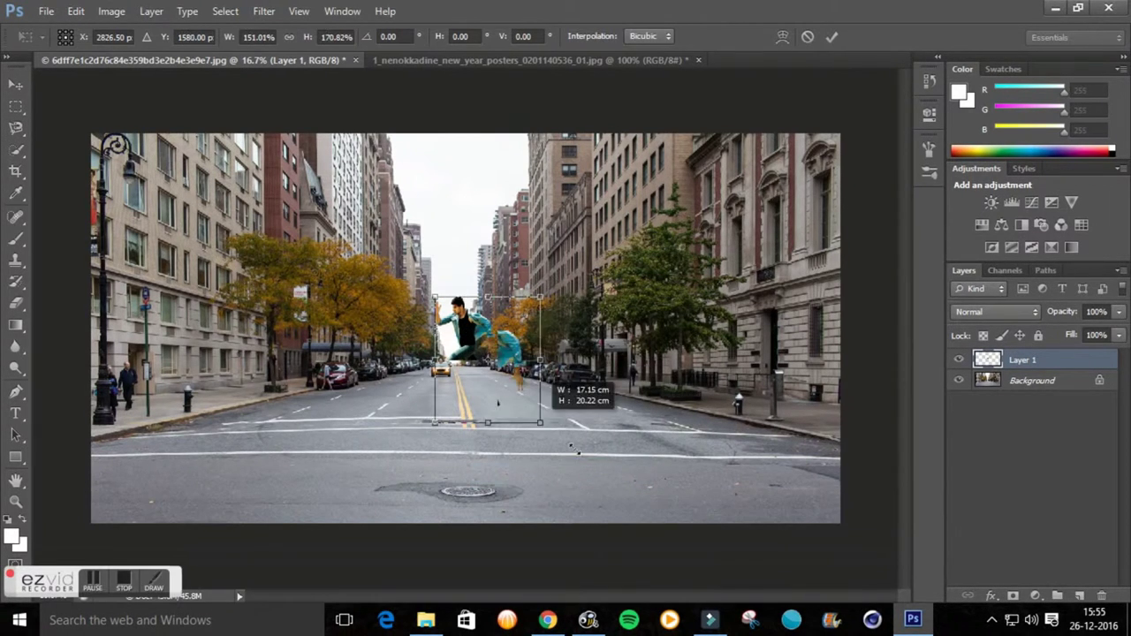
pyautogui.moveTo(493, 364); pyautogui.dragTo(698, 521)
pyautogui.moveTo(584, 320)
pyautogui.mouseDown()
pyautogui.moveTo(439, 316)
pyautogui.moveTo(439, 237)
pyautogui.mouseUp()
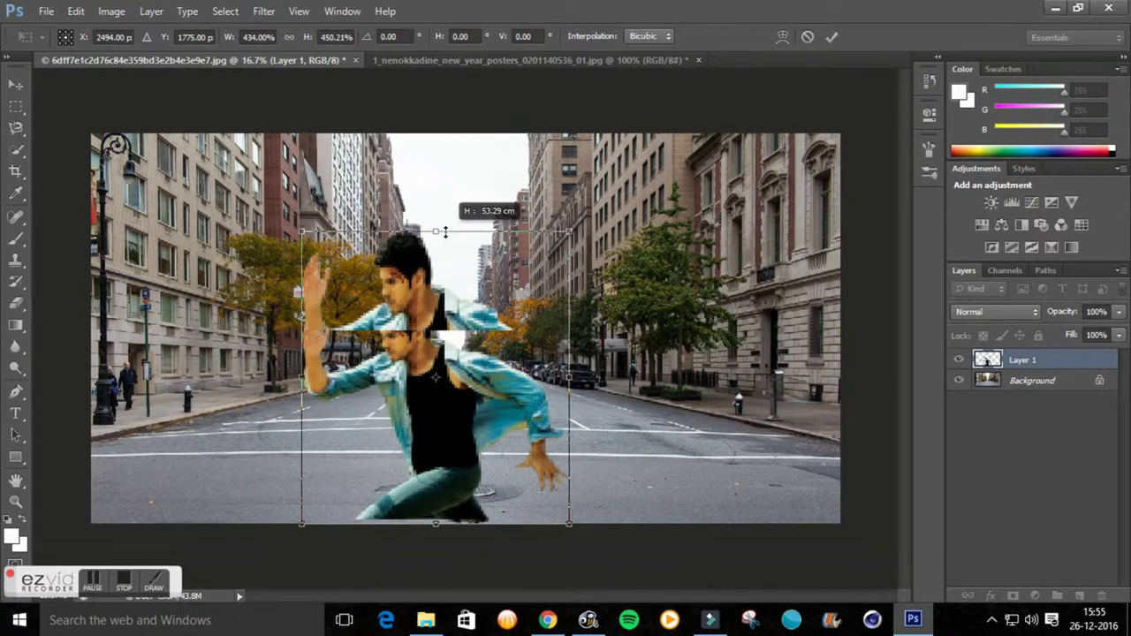
pyautogui.moveTo(303, 380); pyautogui.dragTo(311, 381)
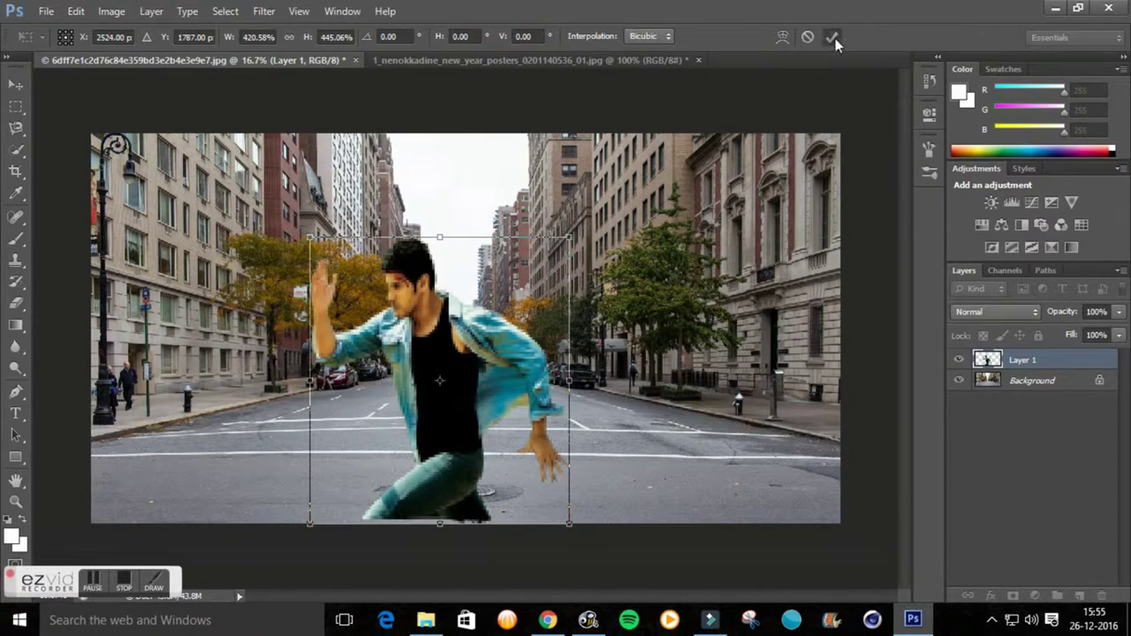
pyautogui.click(832, 36)
pyautogui.click(15, 84)
pyautogui.moveTo(483, 398); pyautogui.dragTo(495, 404)
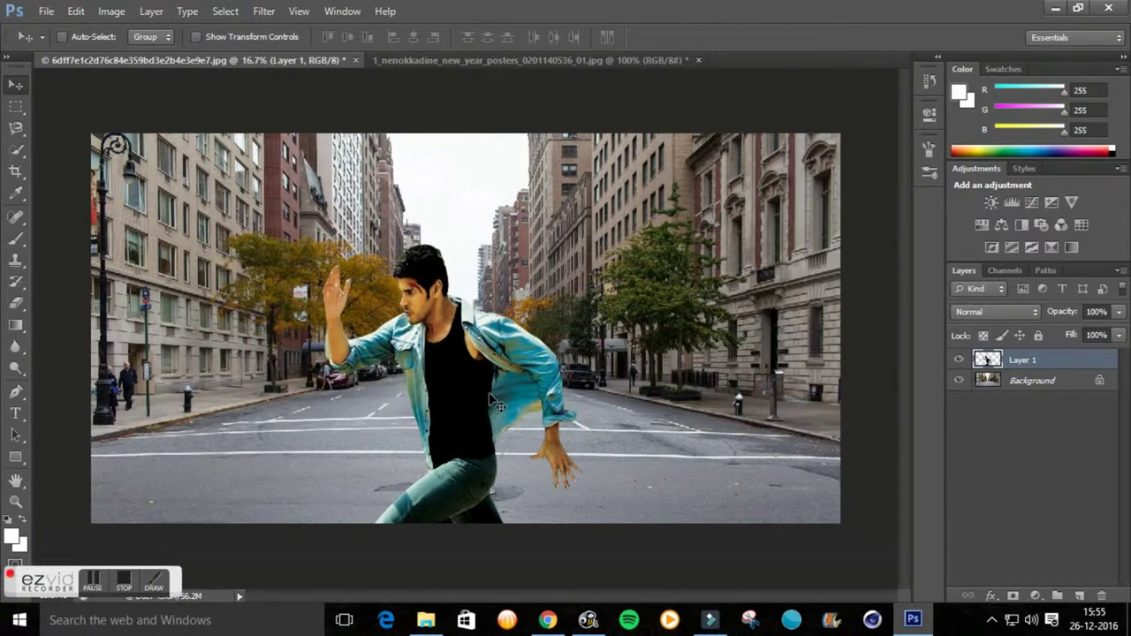
# - Darken the man with a Curves point at input 142, output 108
pyautogui.click(1054, 384)
pyautogui.hotkey('ctrl', 'm')
pyautogui.moveTo(881, 306); pyautogui.dragTo(892, 313)
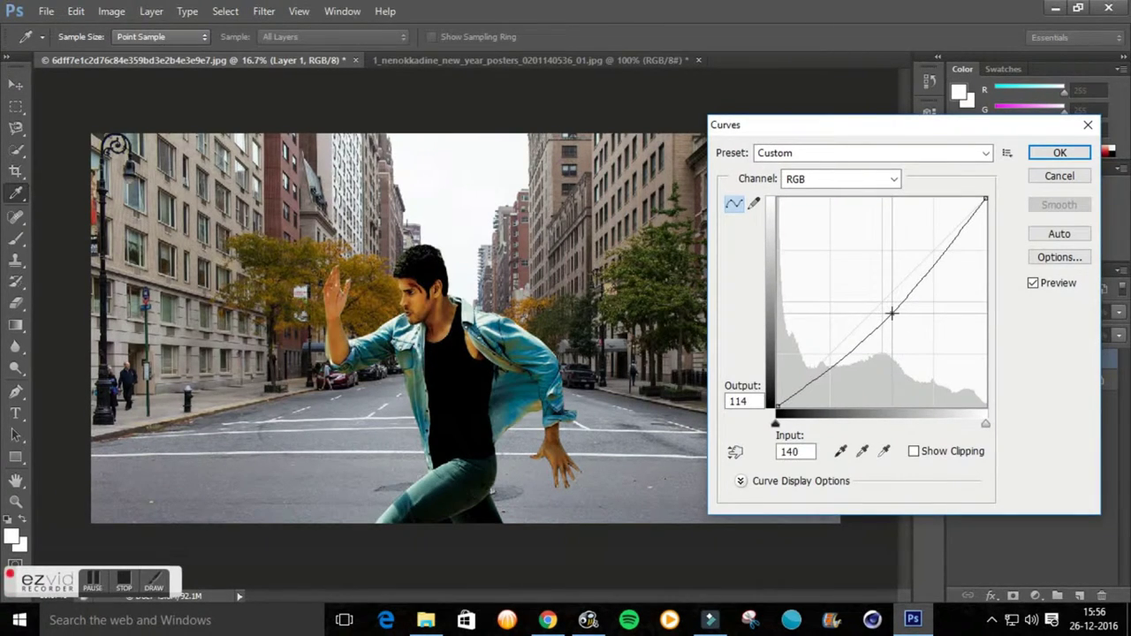
pyautogui.moveTo(891, 313); pyautogui.dragTo(894, 318)
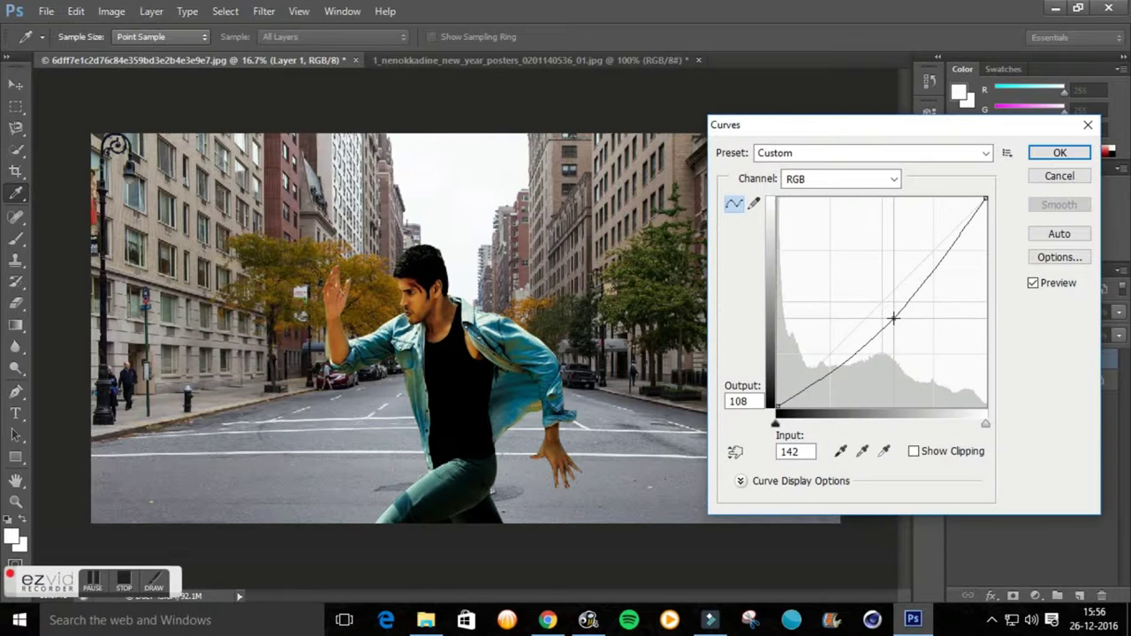
pyautogui.click(1039, 156)
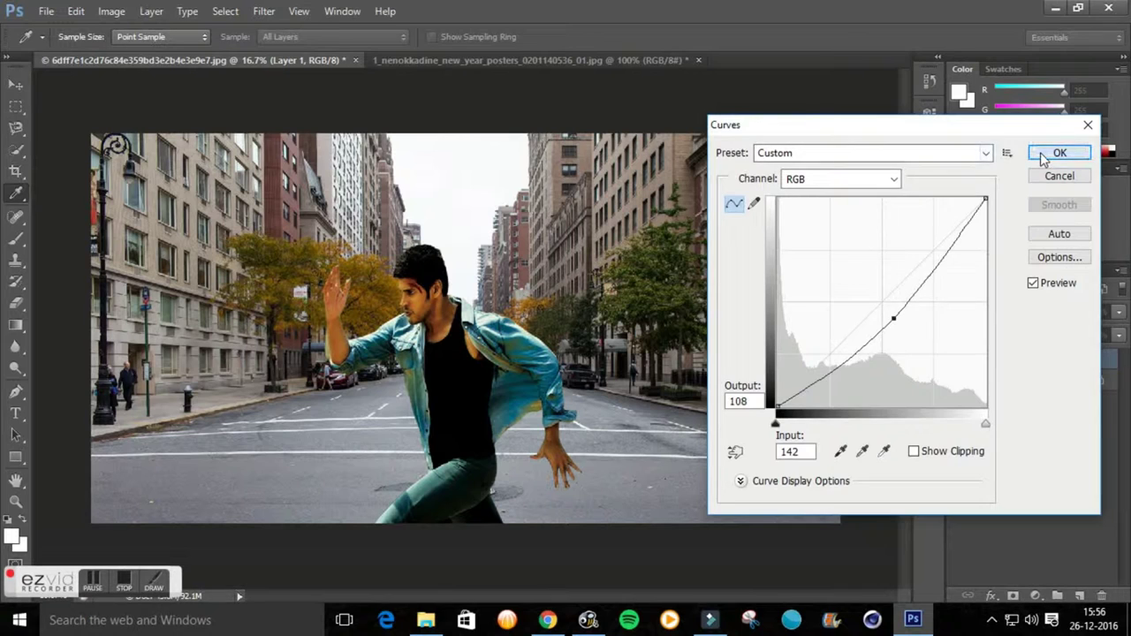
# - Slightly rotate and resize the man with Free Transform
pyautogui.click(16, 148)
pyautogui.click(16, 127)
pyautogui.rightClick(472, 357)
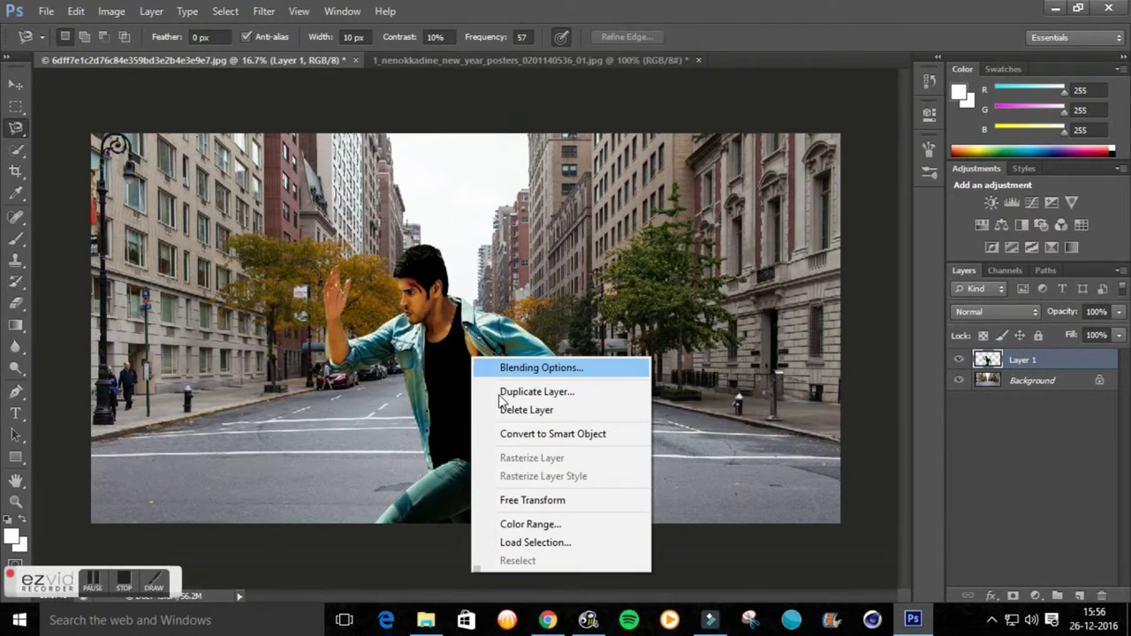
pyautogui.click(575, 500)
pyautogui.moveTo(612, 535); pyautogui.dragTo(613, 543)
pyautogui.moveTo(586, 249); pyautogui.dragTo(590, 244)
pyautogui.moveTo(659, 521); pyautogui.dragTo(663, 512)
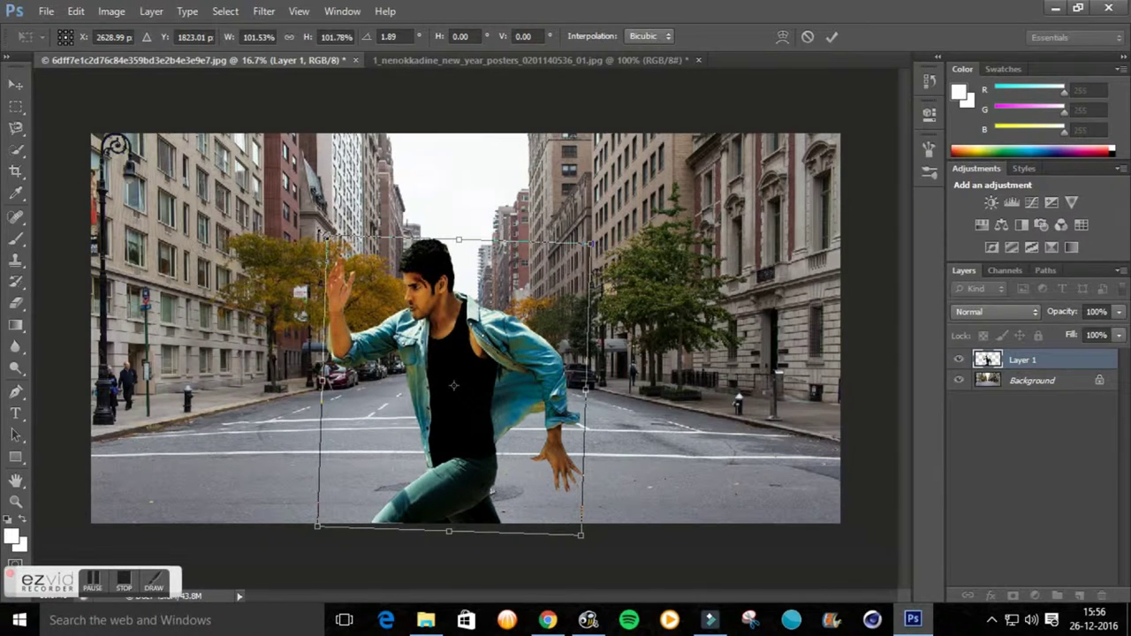
# - Warp the man's body near the raised hand and commit the warp
pyautogui.rightClick(476, 272)
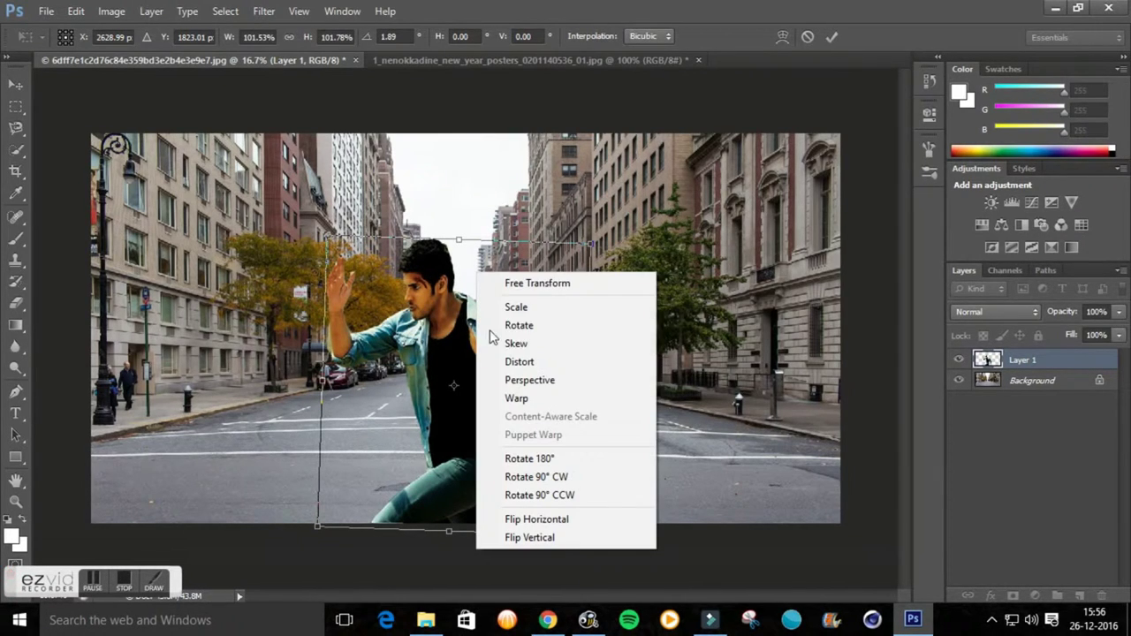
pyautogui.click(521, 283)
pyautogui.rightClick(490, 284)
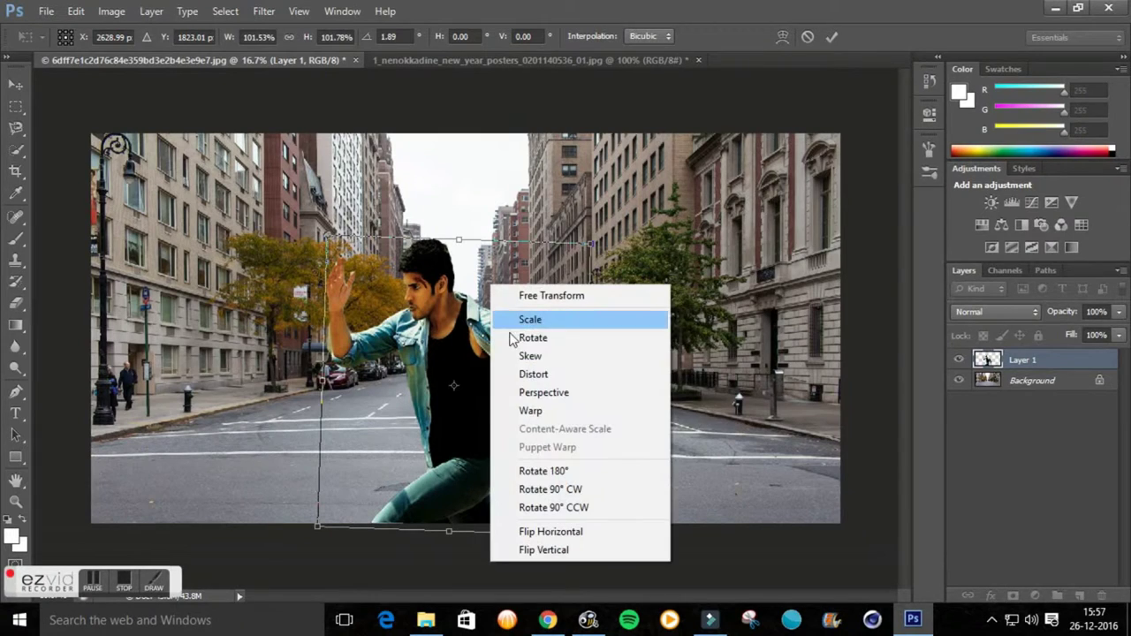
pyautogui.click(543, 410)
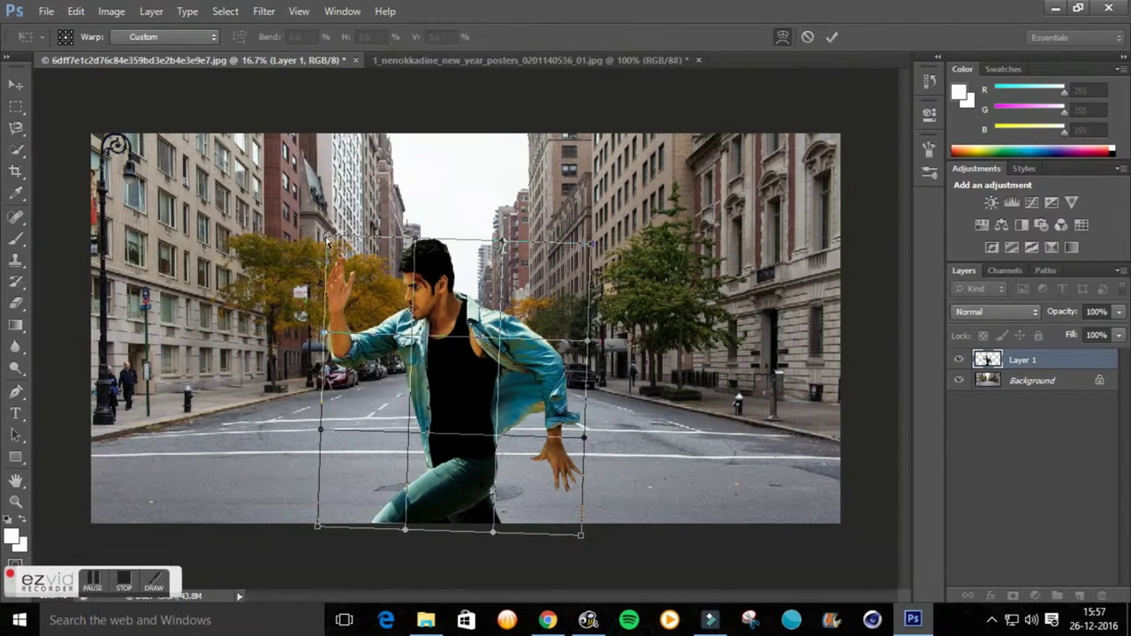
pyautogui.moveTo(327, 236); pyautogui.dragTo(329, 245)
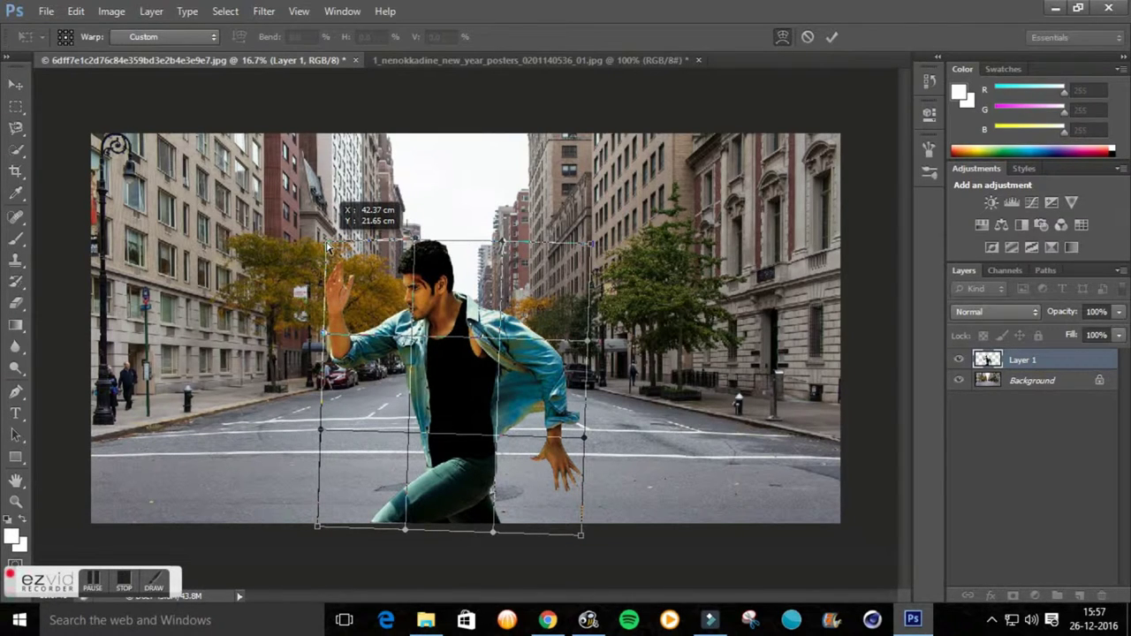
pyautogui.moveTo(328, 249); pyautogui.dragTo(334, 245)
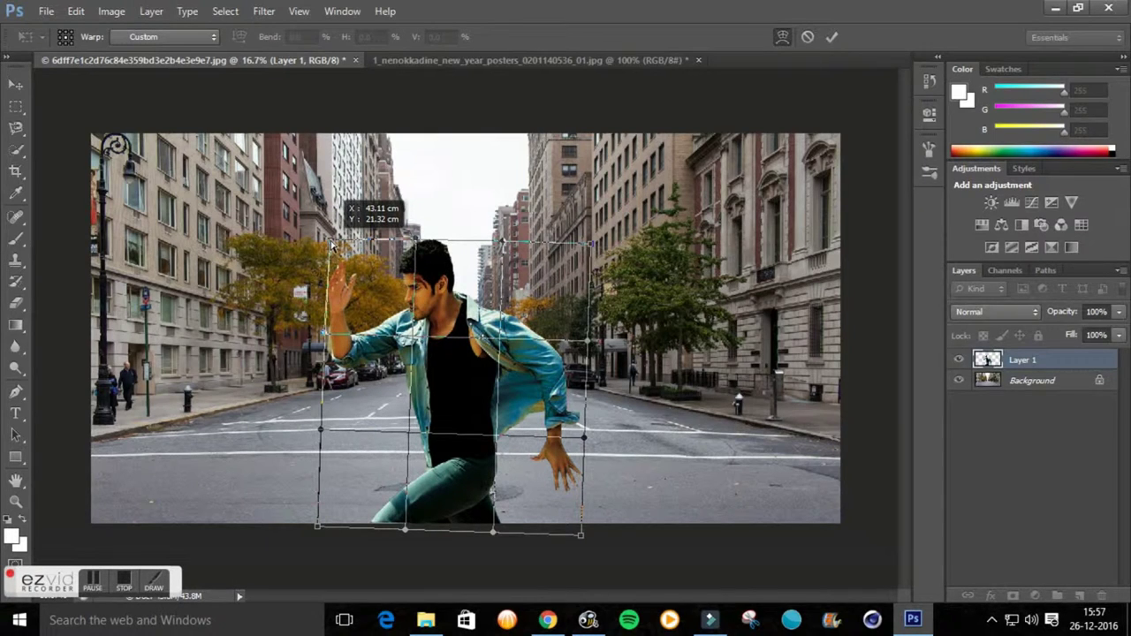
pyautogui.moveTo(333, 245); pyautogui.dragTo(327, 239)
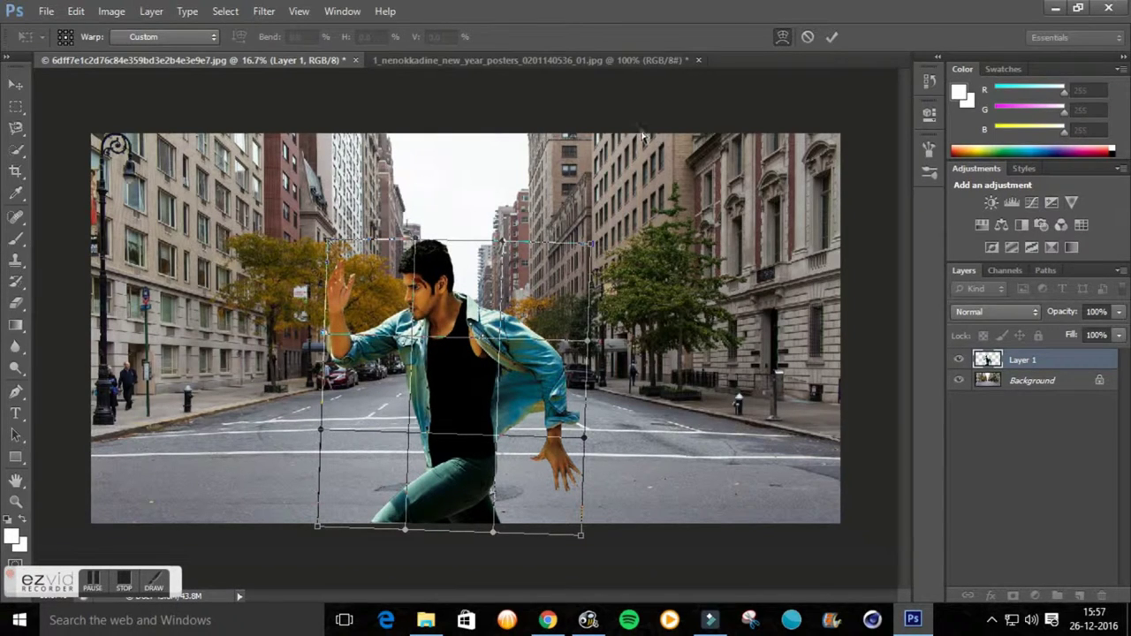
pyautogui.click(833, 39)
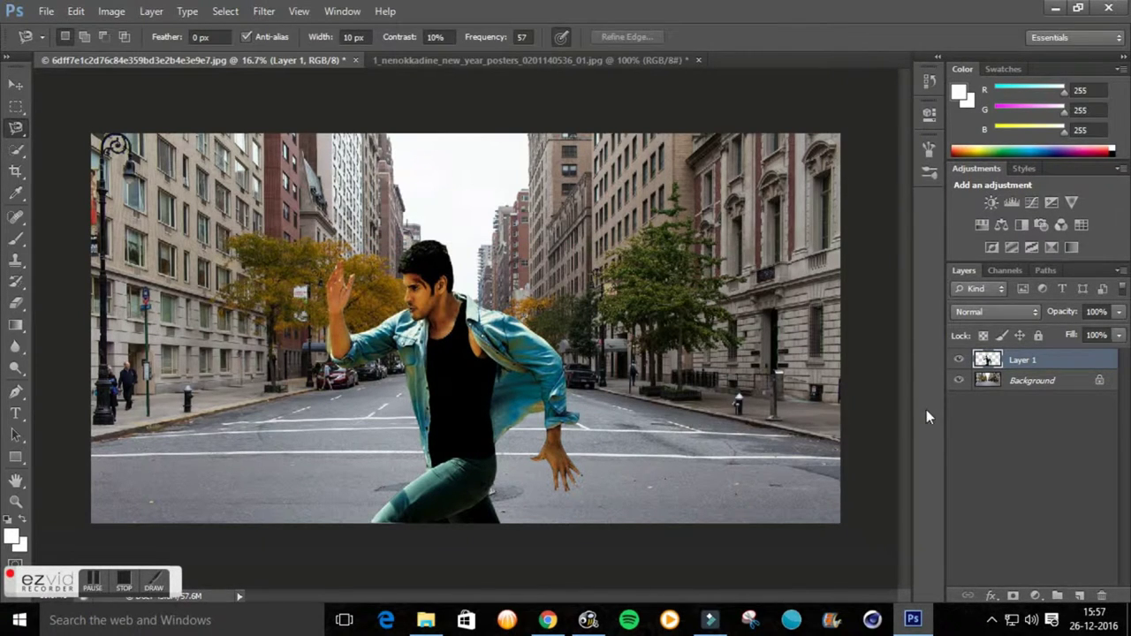
# - Darken the Background layer's midtones with a Curves point at input 140, output 124
pyautogui.click(1023, 380)
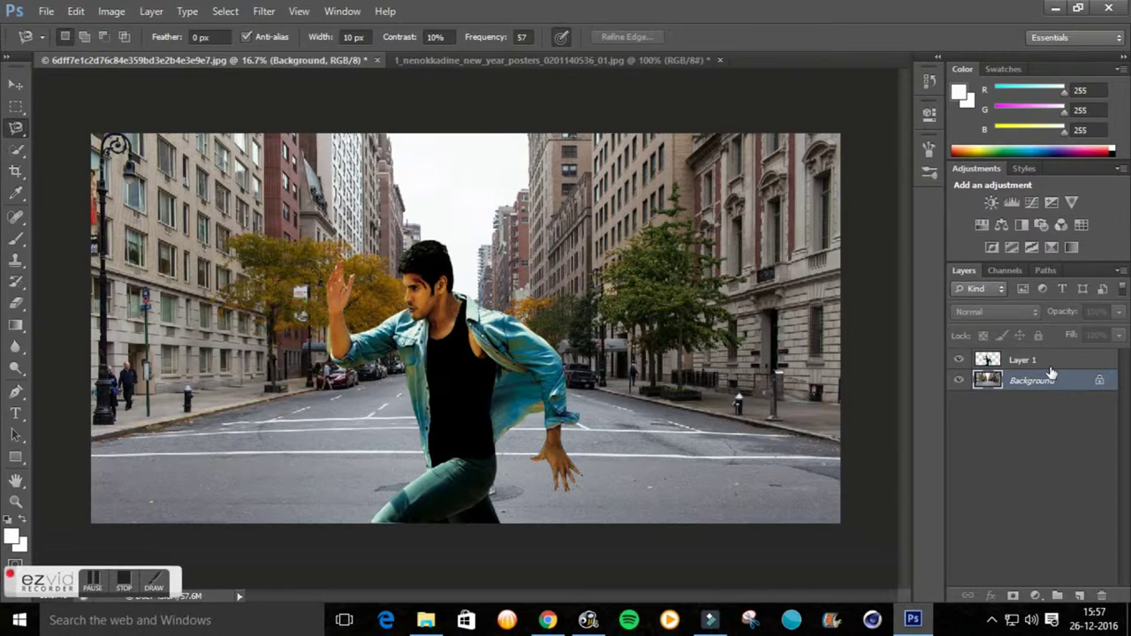
pyautogui.hotkey('ctrl', 'm')
pyautogui.moveTo(874, 302); pyautogui.dragTo(891, 310)
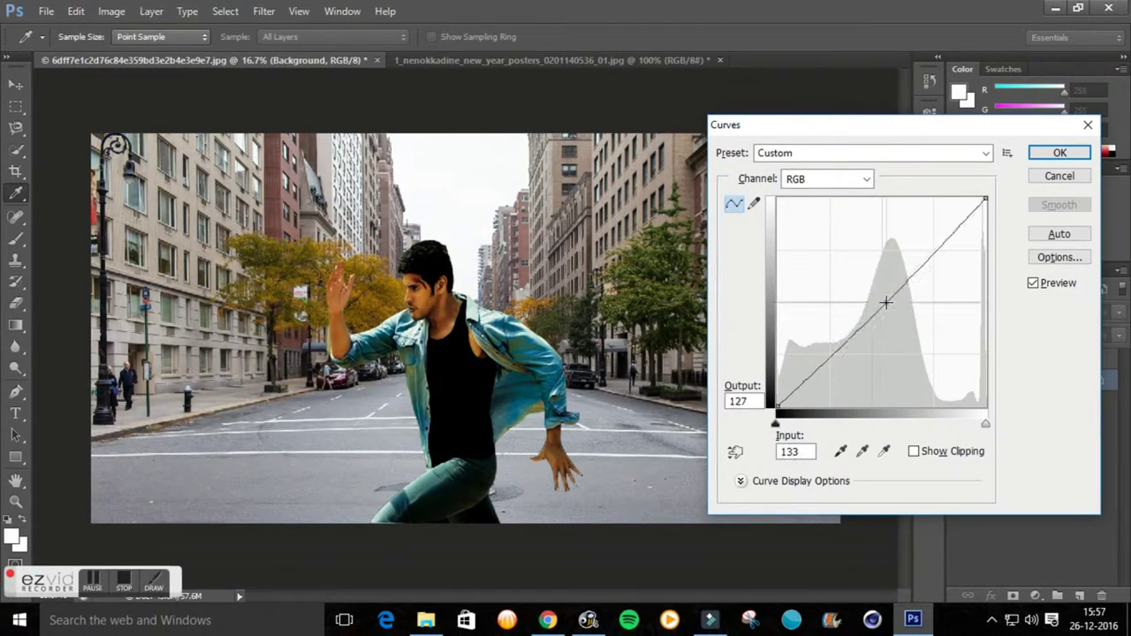
pyautogui.moveTo(891, 309); pyautogui.dragTo(892, 305)
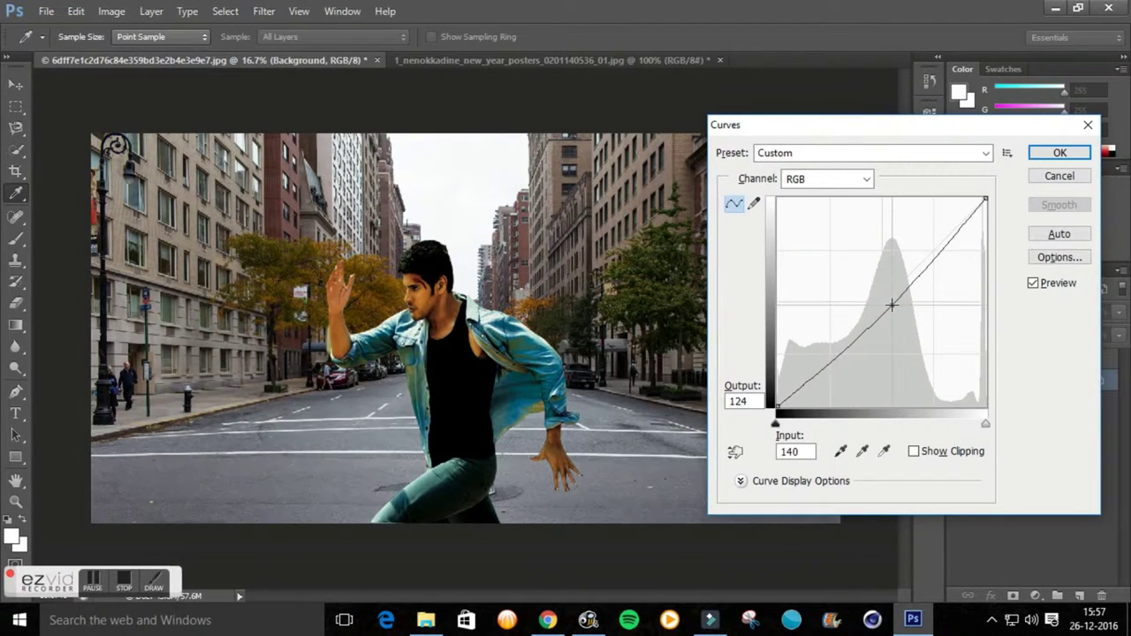
pyautogui.click(1059, 153)
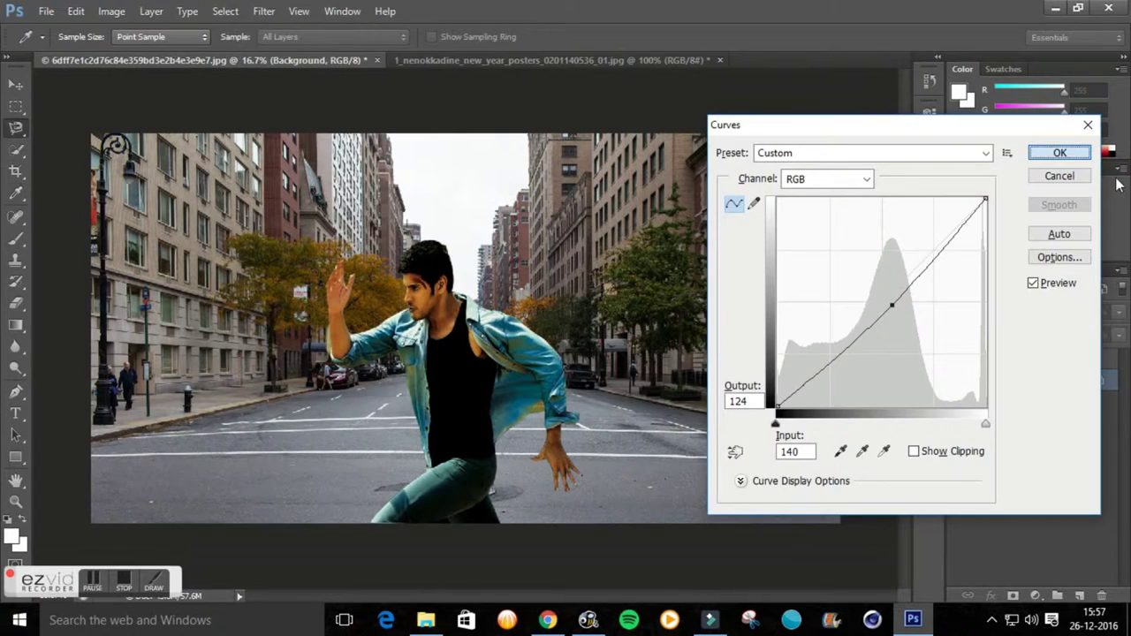
pyautogui.hotkey('ctrl', 'b')
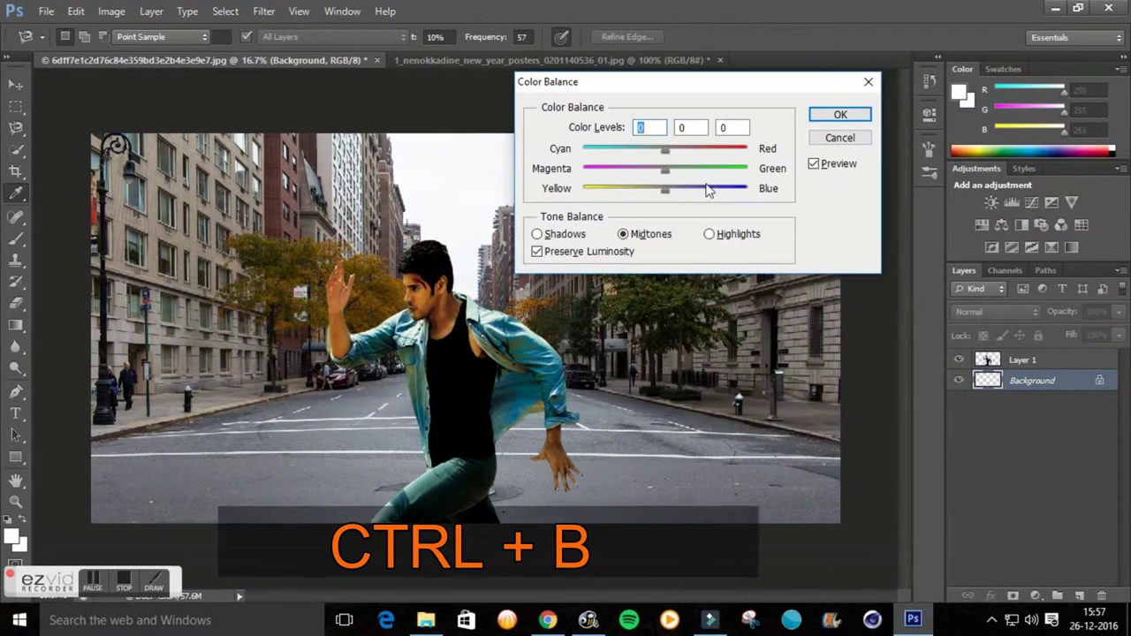
# - Set the background's midtone Color Balance to Cyan -86 and Yellow -60
pyautogui.moveTo(672, 193)
pyautogui.mouseDown()
pyautogui.moveTo(687, 194)
pyautogui.moveTo(616, 200)
pyautogui.mouseUp()
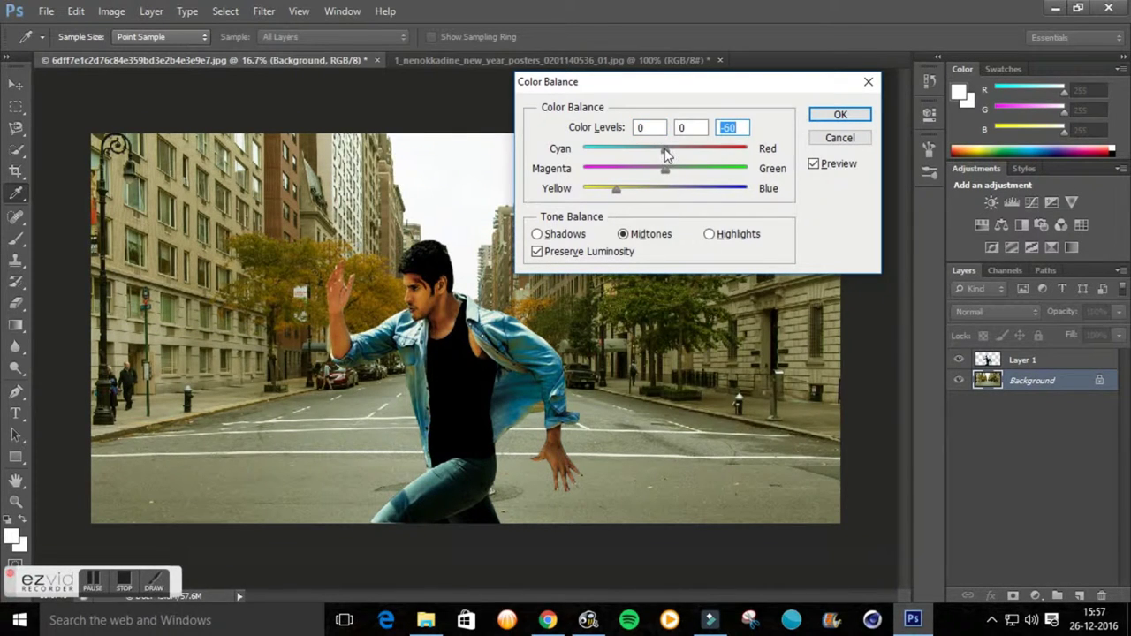
pyautogui.moveTo(665, 152); pyautogui.dragTo(646, 152)
pyautogui.moveTo(633, 159); pyautogui.dragTo(601, 170)
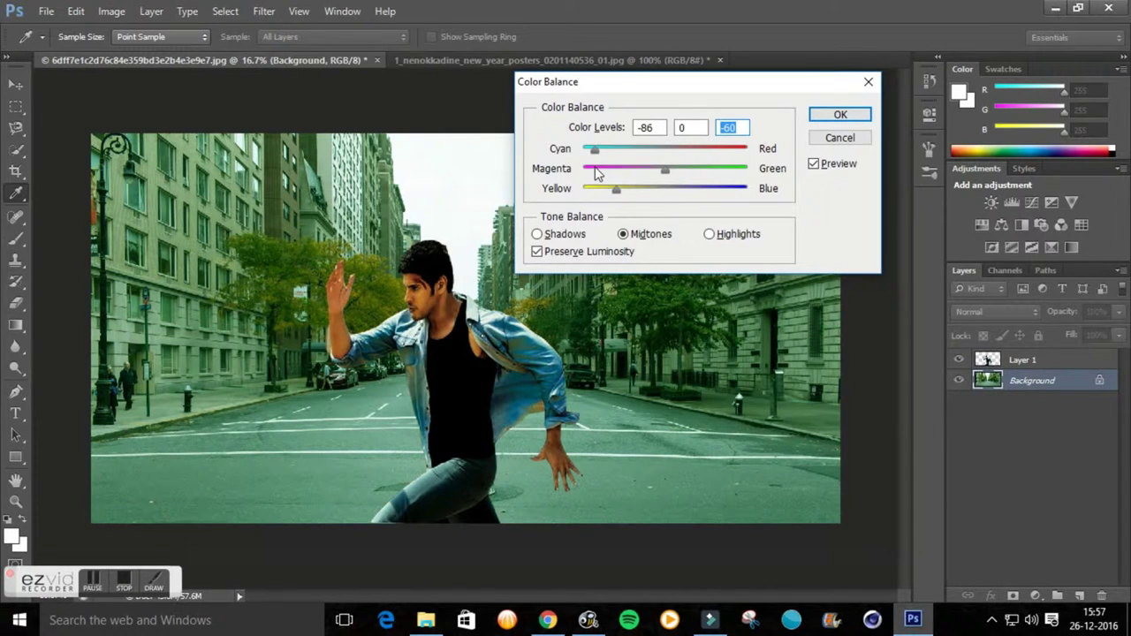
pyautogui.press('Tab')
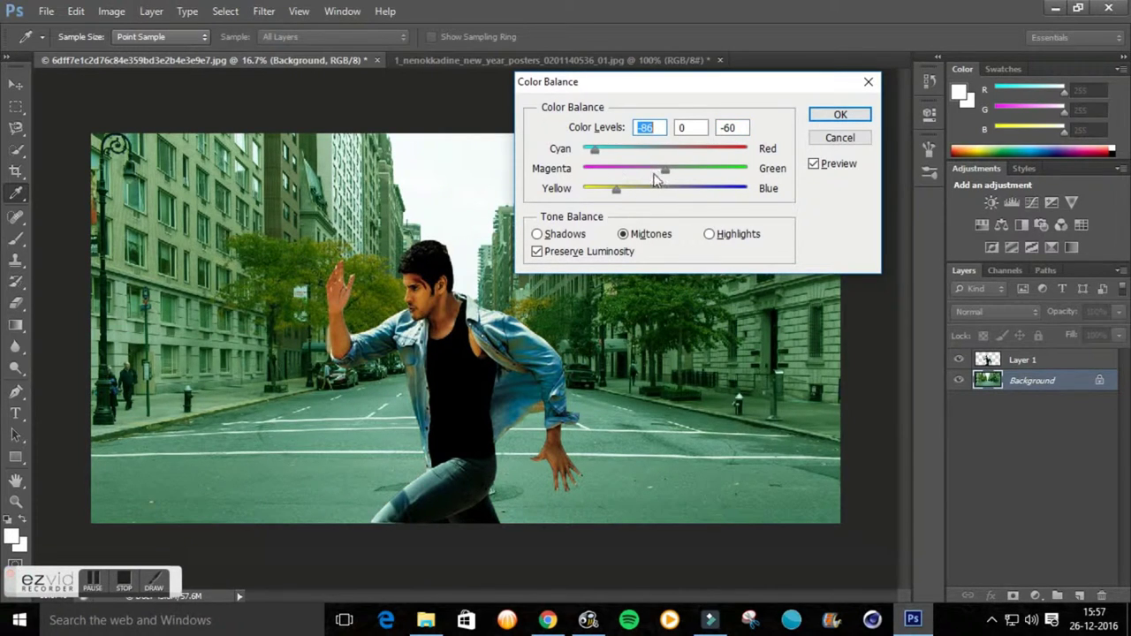
pyautogui.click(839, 116)
pyautogui.press('l')
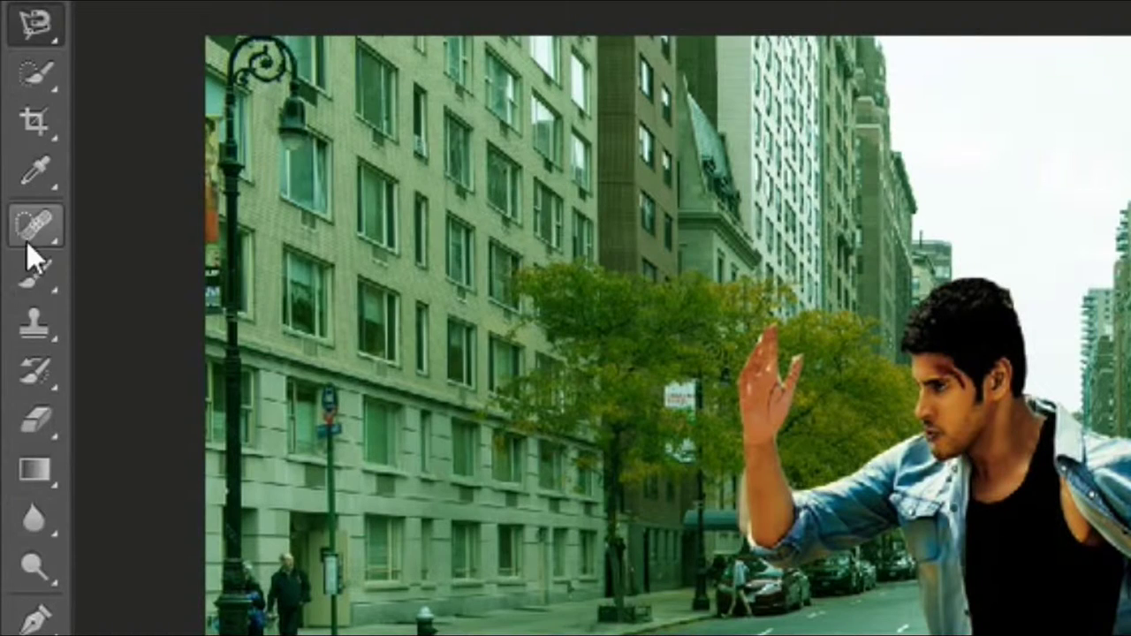
# - Set up a soft black brush at 700 px, 23% opacity, 38% flow on Layer 1
pyautogui.click(44, 276)
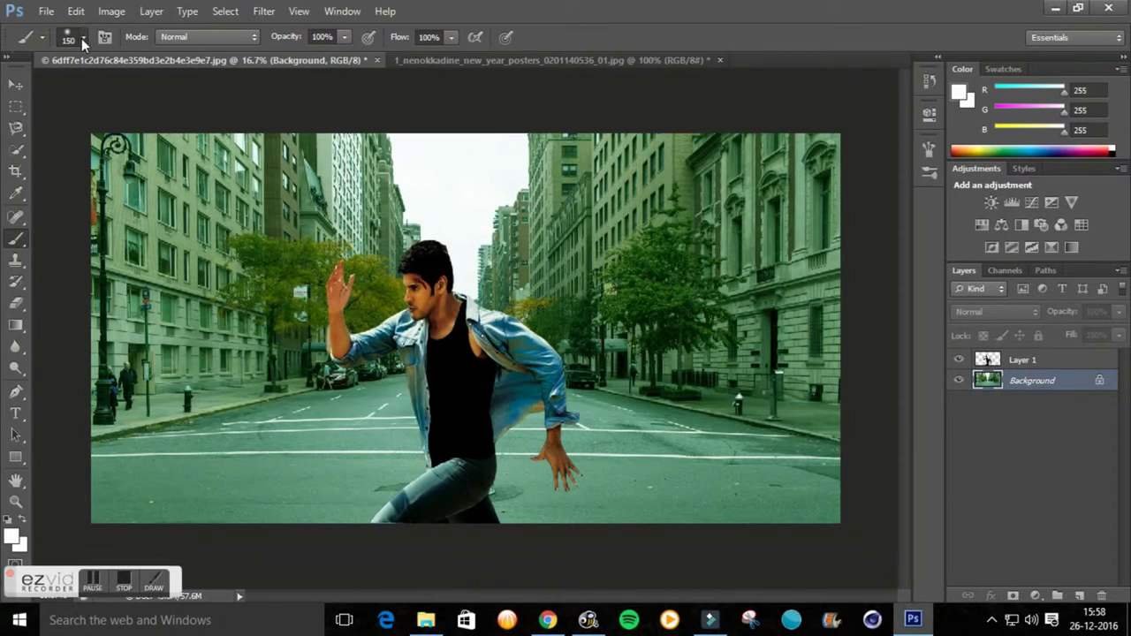
pyautogui.click(83, 40)
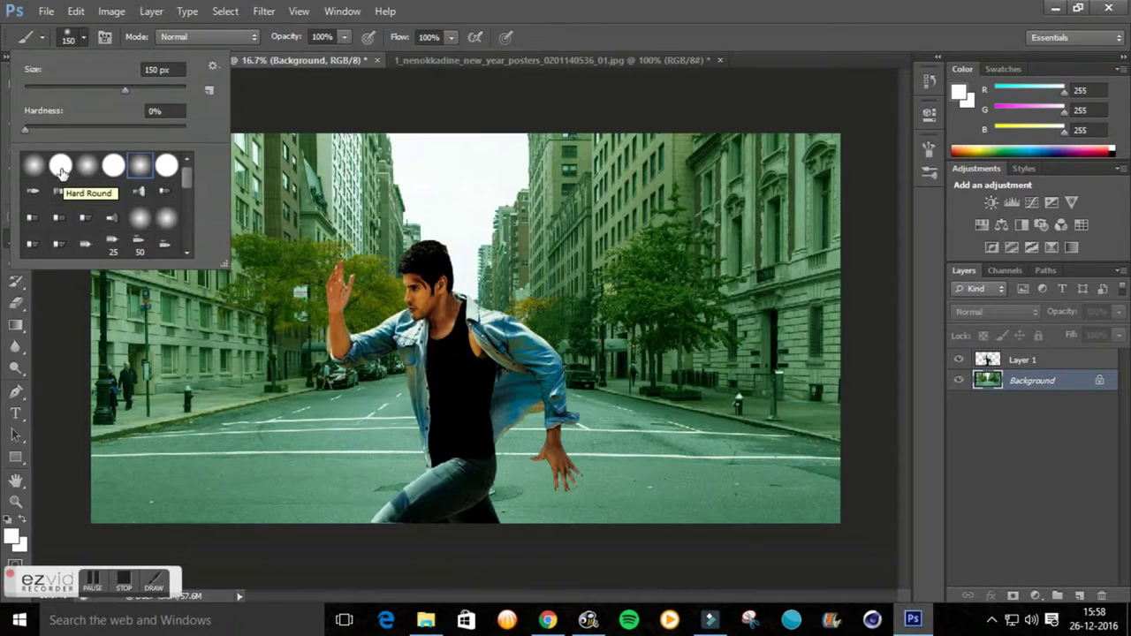
pyautogui.click(11, 539)
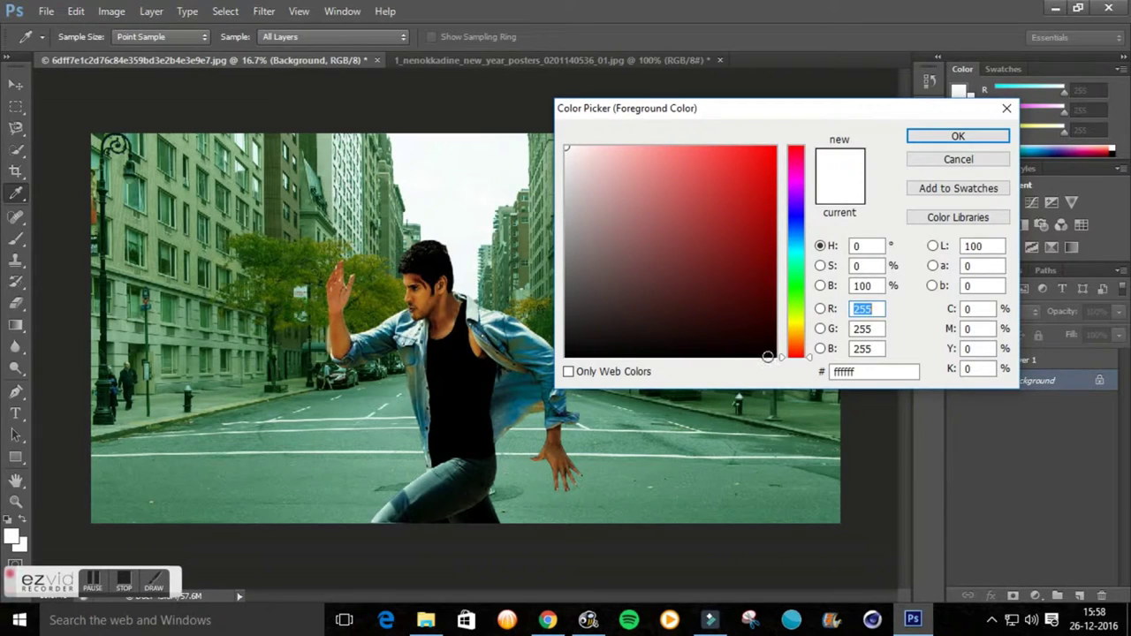
pyautogui.click(767, 357)
pyautogui.click(925, 139)
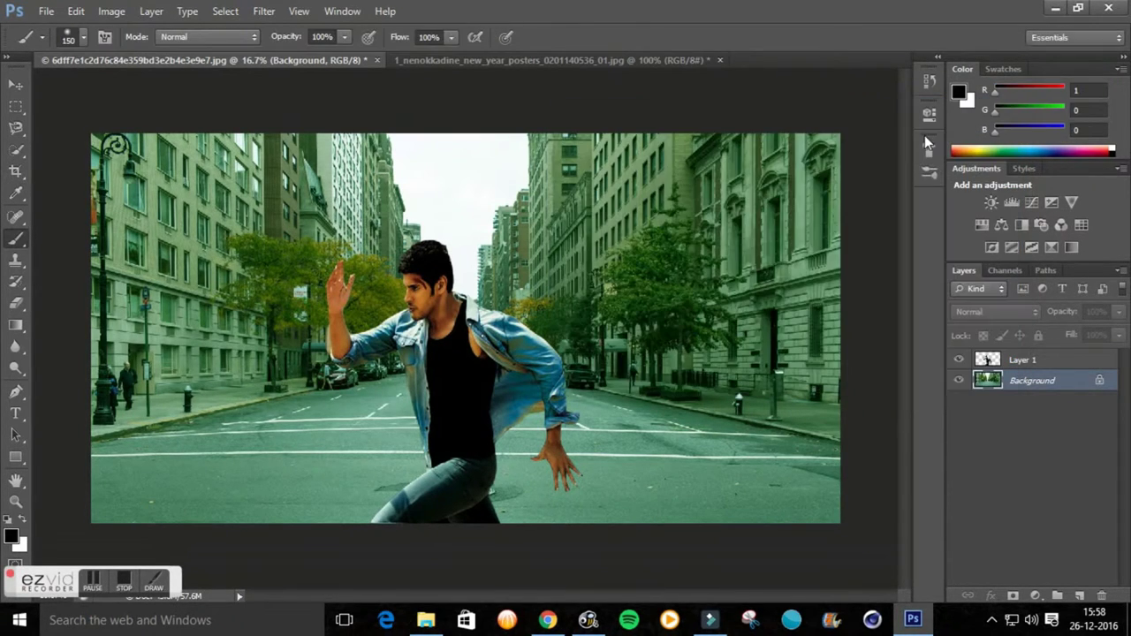
pyautogui.click(1018, 362)
pyautogui.click(988, 361)
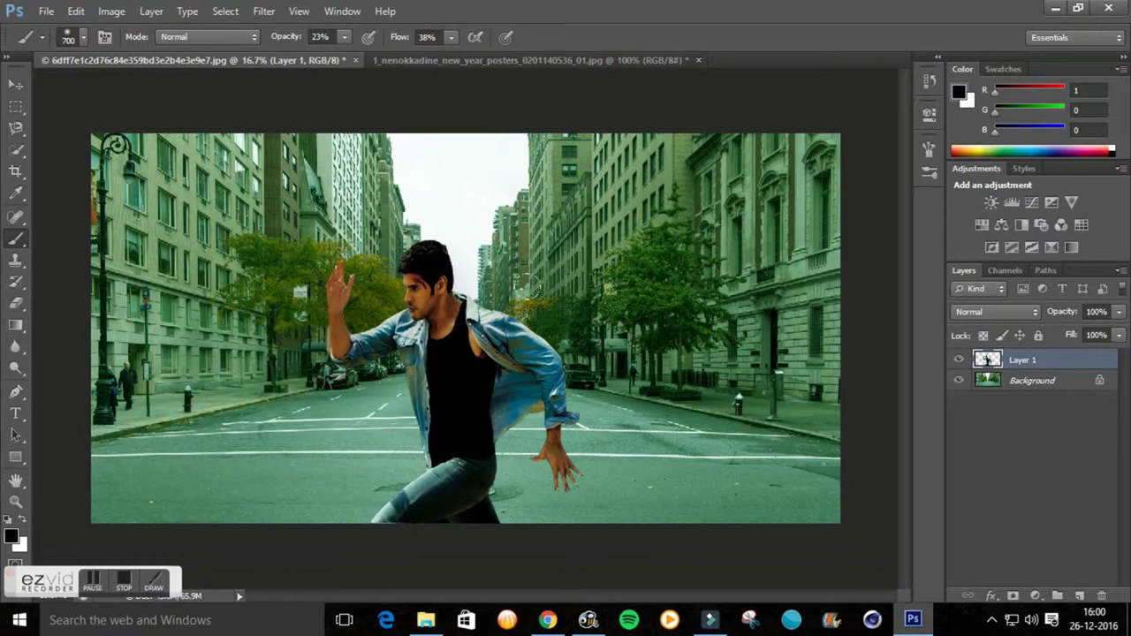
# - Paint soft shadows around the man's neck, torso, arm and lower leg
pyautogui.moveTo(519, 291); pyautogui.dragTo(473, 305)
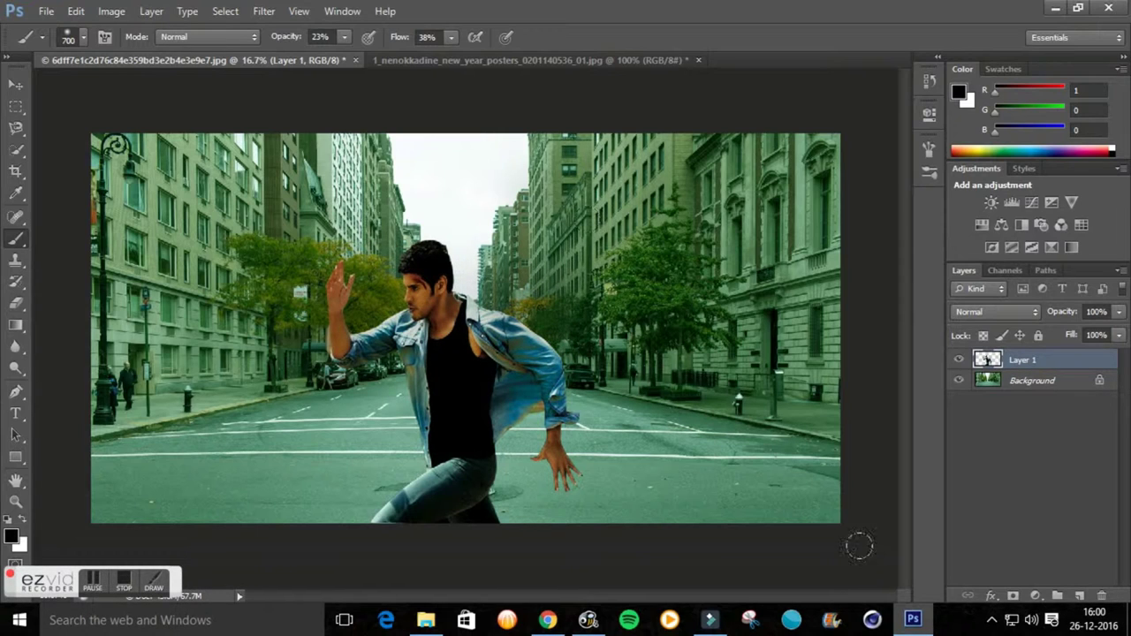
pyautogui.moveTo(500, 383); pyautogui.dragTo(441, 449)
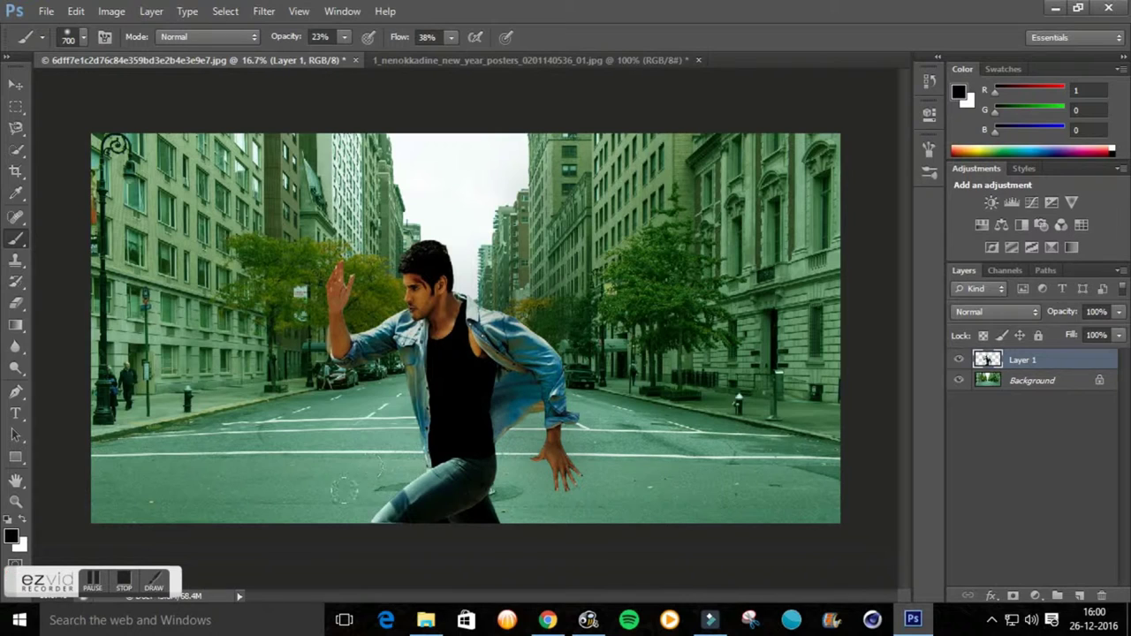
pyautogui.moveTo(345, 490); pyautogui.dragTo(380, 508)
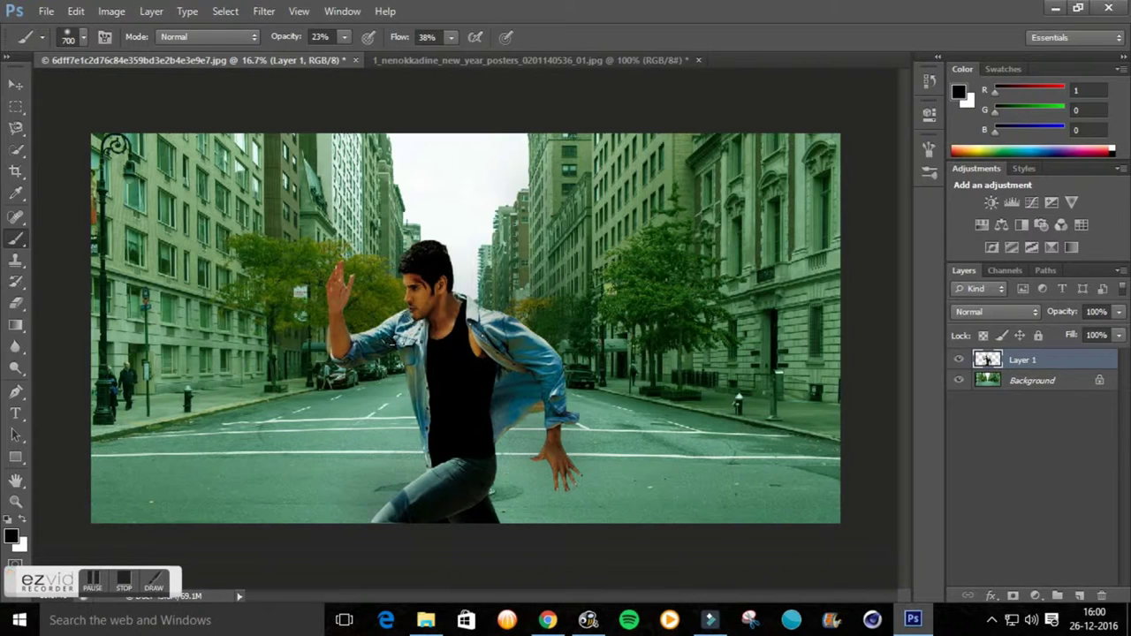
pyautogui.moveTo(396, 323); pyautogui.dragTo(419, 341)
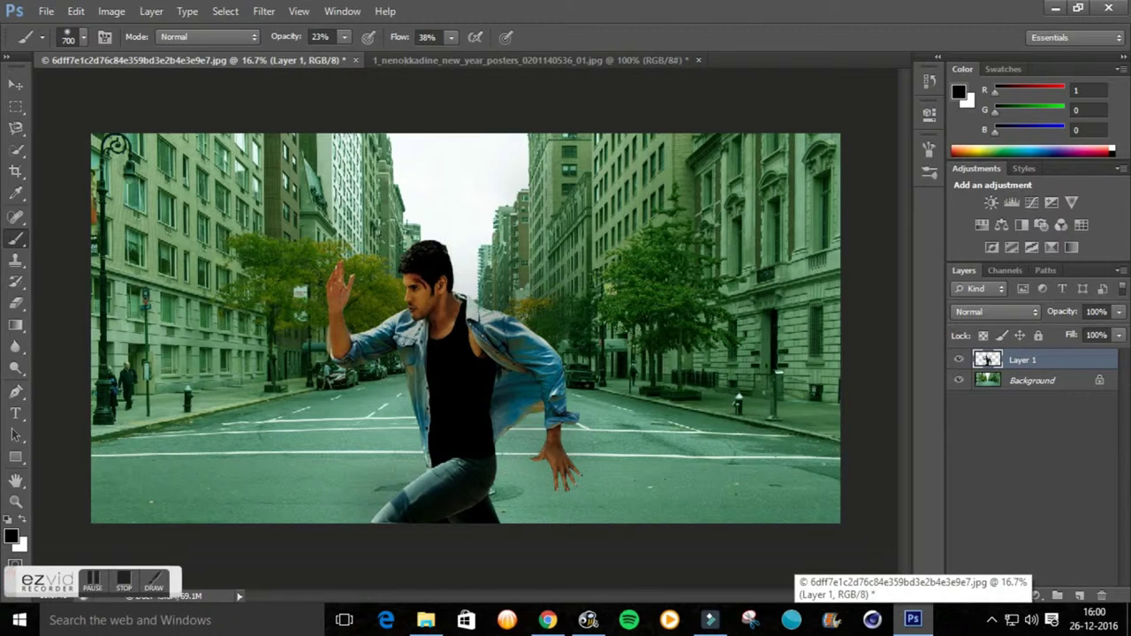
# - Darken the top, bottom, left and right edges into a vignette
pyautogui.moveTo(138, 113)
pyautogui.mouseDown()
pyautogui.moveTo(266, 97)
pyautogui.moveTo(795, 130)
pyautogui.moveTo(215, 126)
pyautogui.mouseUp()
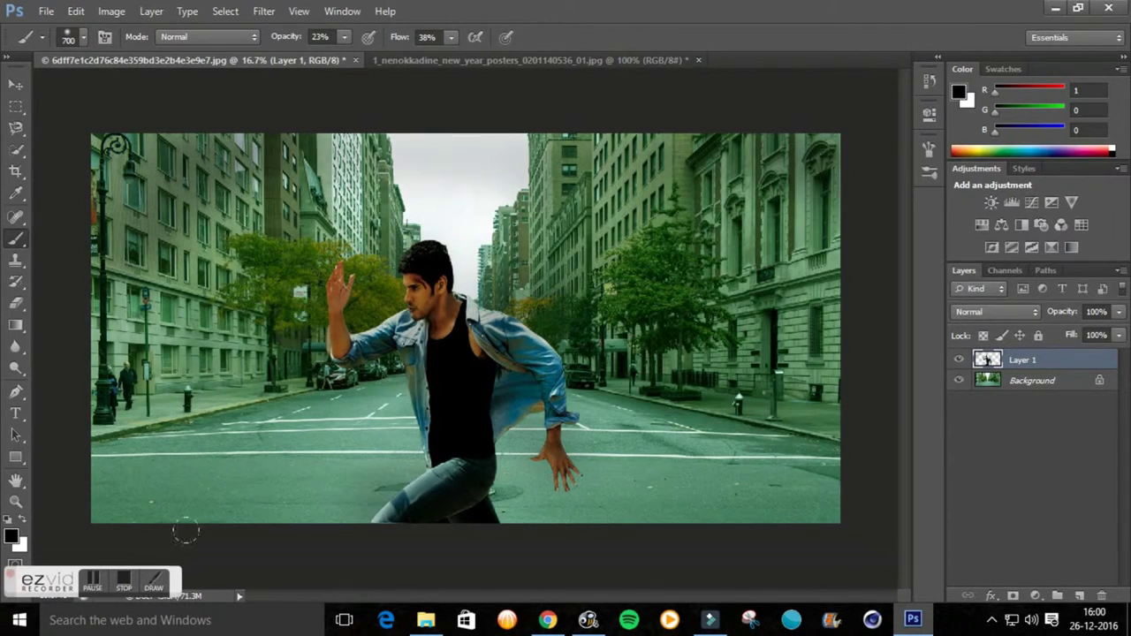
pyautogui.moveTo(115, 484); pyautogui.dragTo(839, 495)
pyautogui.moveTo(88, 311); pyautogui.dragTo(89, 500)
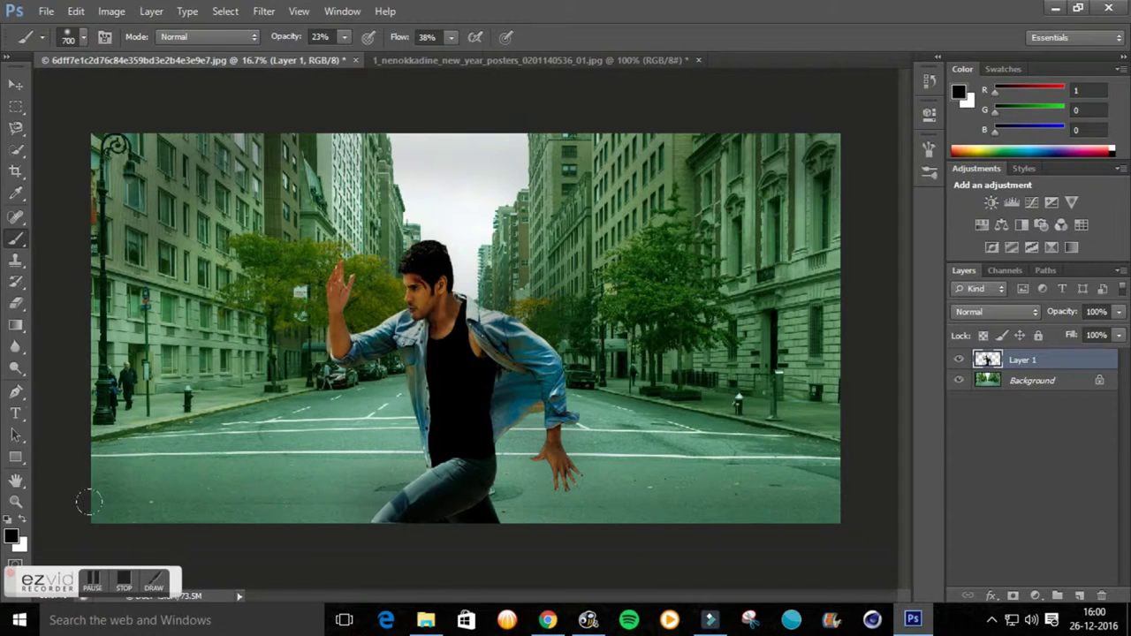
pyautogui.moveTo(318, 163); pyautogui.dragTo(662, 141)
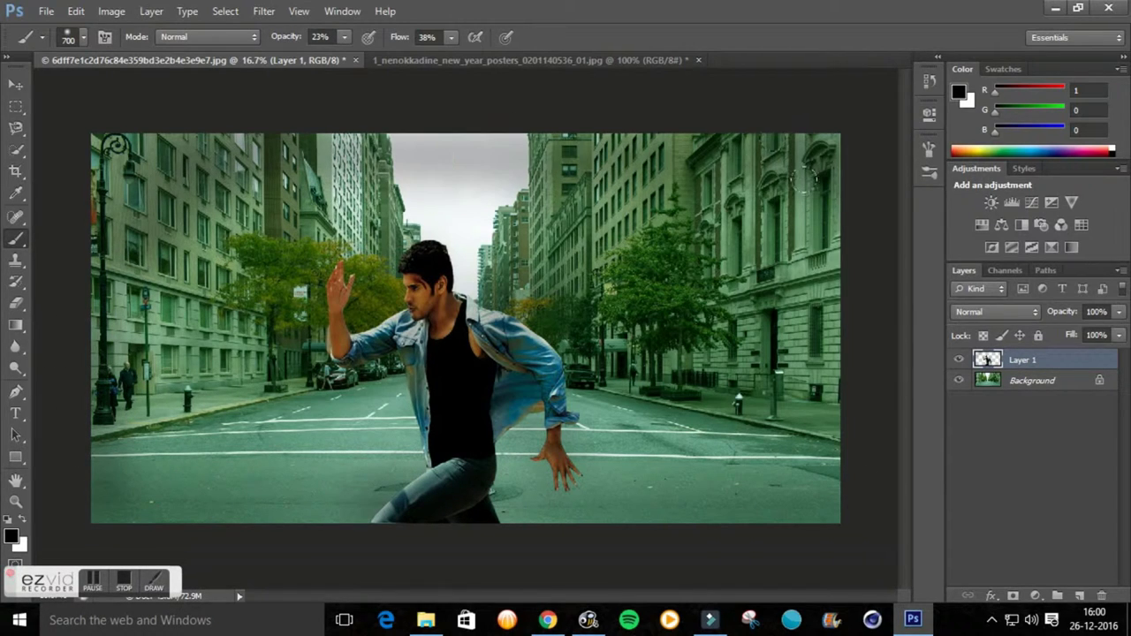
pyautogui.moveTo(800, 168); pyautogui.dragTo(795, 437)
pyautogui.moveTo(752, 239)
pyautogui.mouseDown()
pyautogui.moveTo(497, 207)
pyautogui.moveTo(480, 245)
pyautogui.moveTo(663, 177)
pyautogui.mouseUp()
pyautogui.moveTo(343, 493); pyautogui.dragTo(583, 497)
# - Lower brush opacity to 8% and lightly darken the road at lower left
pyautogui.click(344, 36)
pyautogui.moveTo(339, 58); pyautogui.dragTo(325, 58)
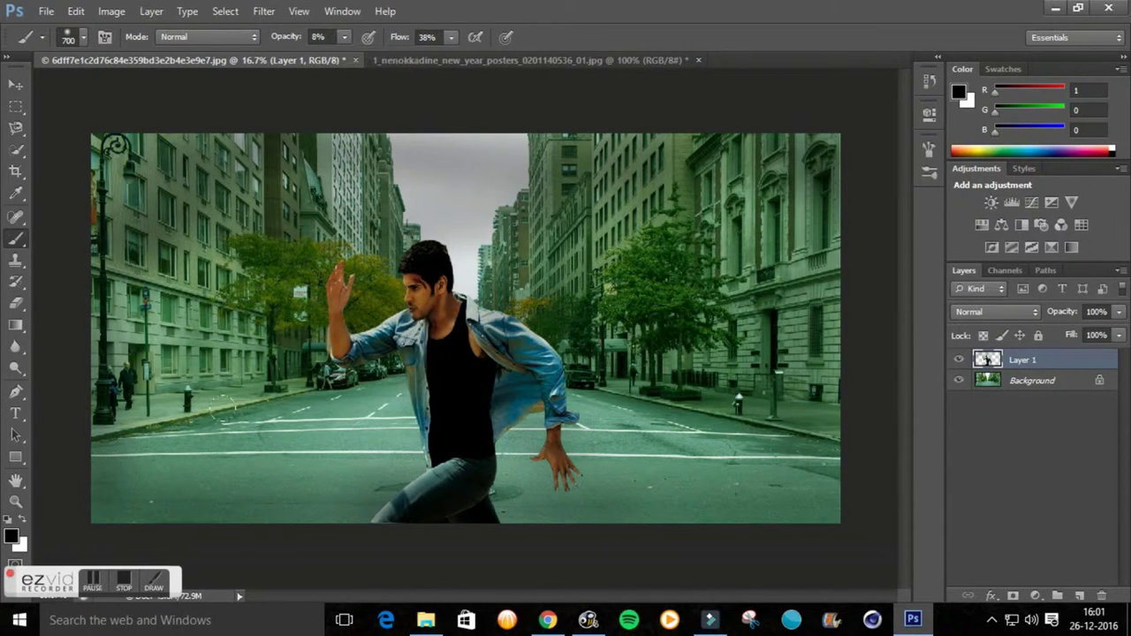
pyautogui.moveTo(221, 430); pyautogui.dragTo(415, 431)
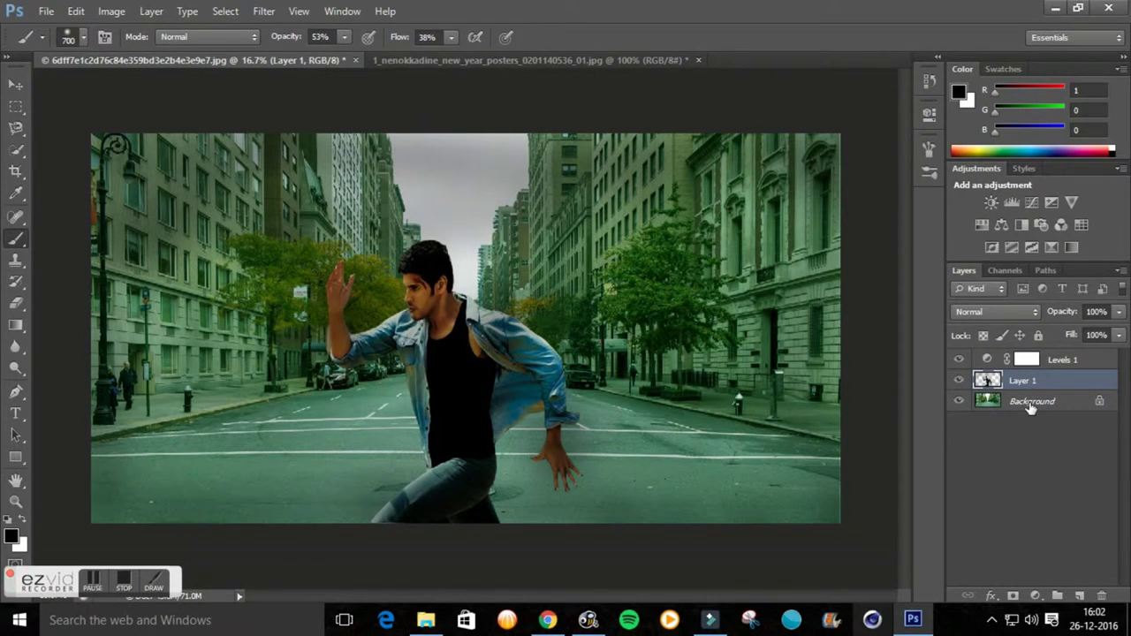
# - Merge Layer 1 with the man into the street Background layer
pyautogui.keyDown('ctrl'); pyautogui.click(1030, 402); pyautogui.keyUp('ctrl')
pyautogui.hotkey('ctrl', 'e')
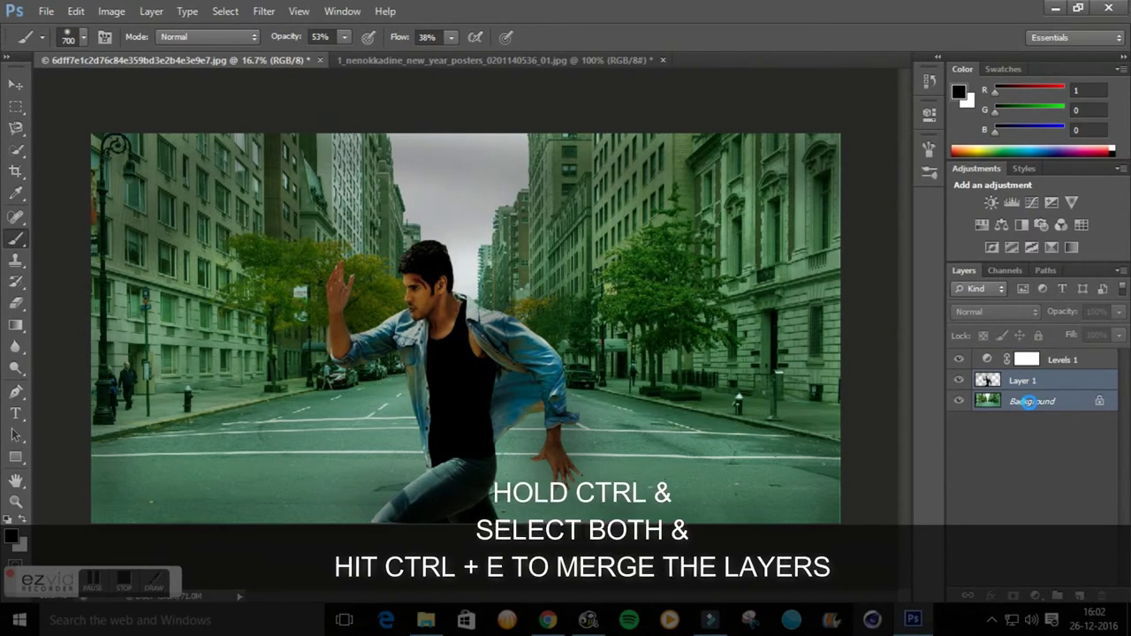
pyautogui.rightClick(1026, 375)
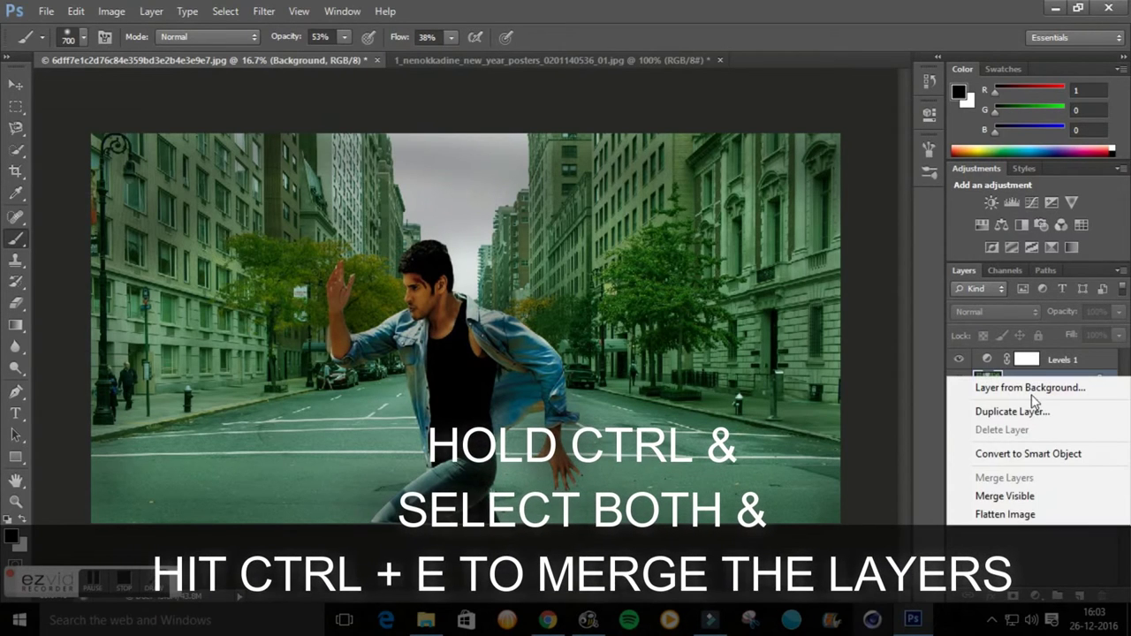
# - Add a Hue/Saturation layer set to Hue -9, Saturation -9, Lightness -8
pyautogui.click(979, 544)
pyautogui.click(1036, 598)
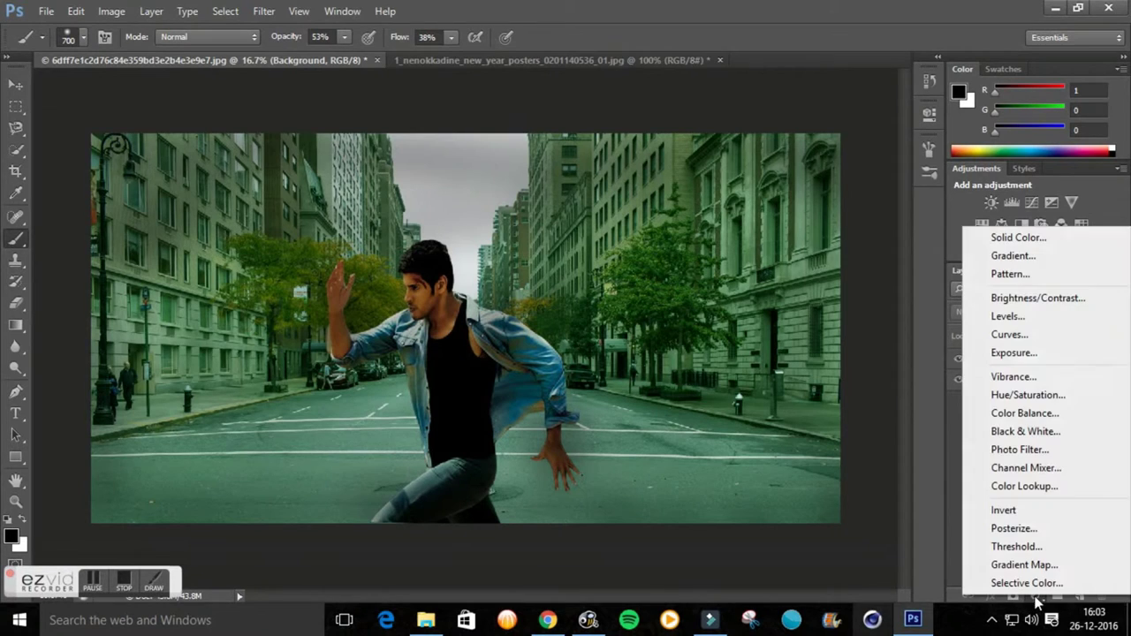
pyautogui.click(1029, 396)
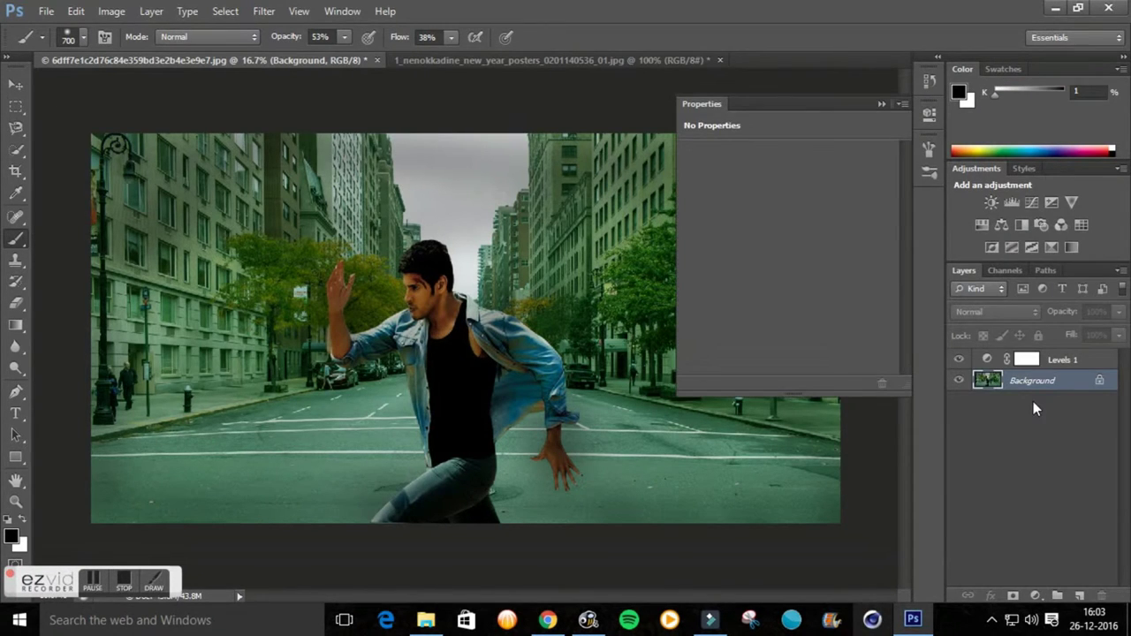
pyautogui.moveTo(781, 282); pyautogui.dragTo(783, 279)
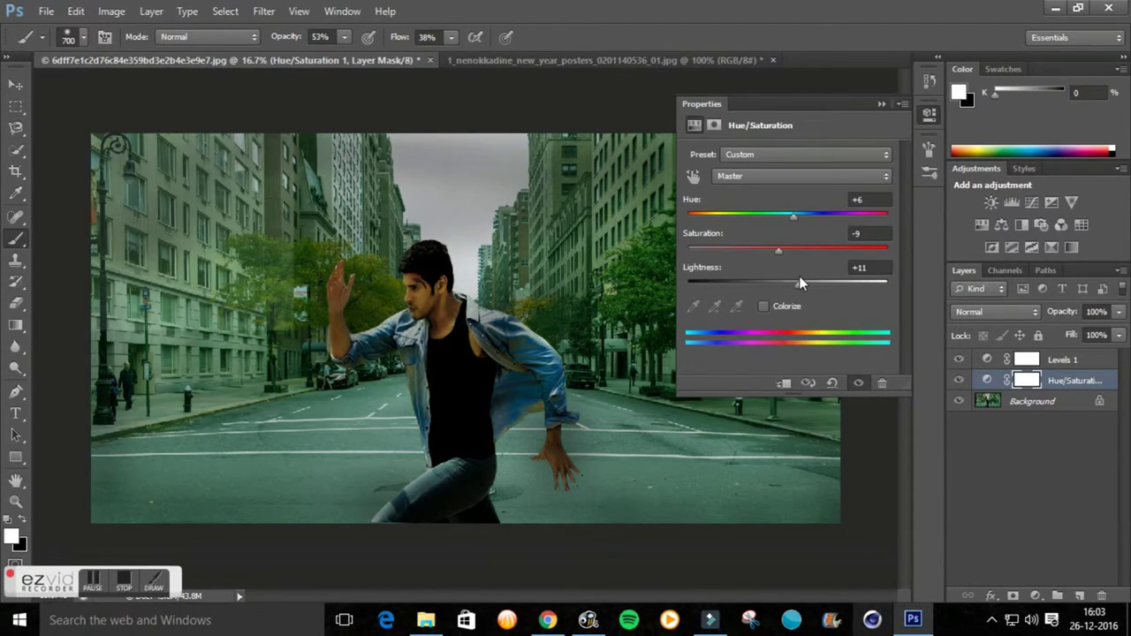
pyautogui.moveTo(784, 278); pyautogui.dragTo(778, 282)
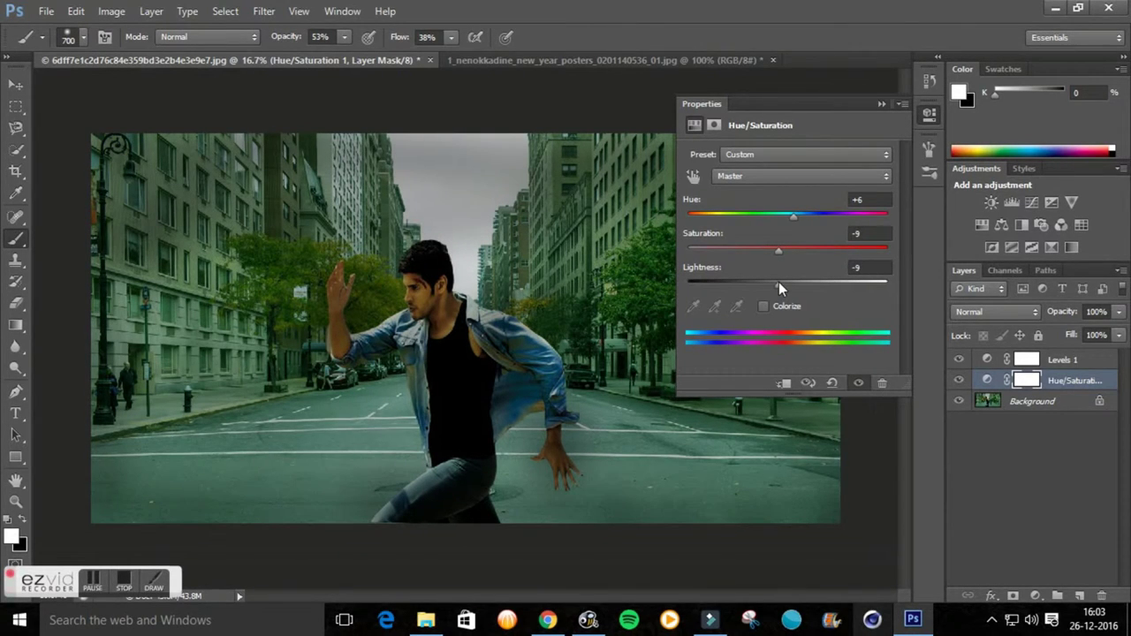
pyautogui.moveTo(775, 284); pyautogui.dragTo(780, 286)
pyautogui.moveTo(789, 216); pyautogui.dragTo(780, 220)
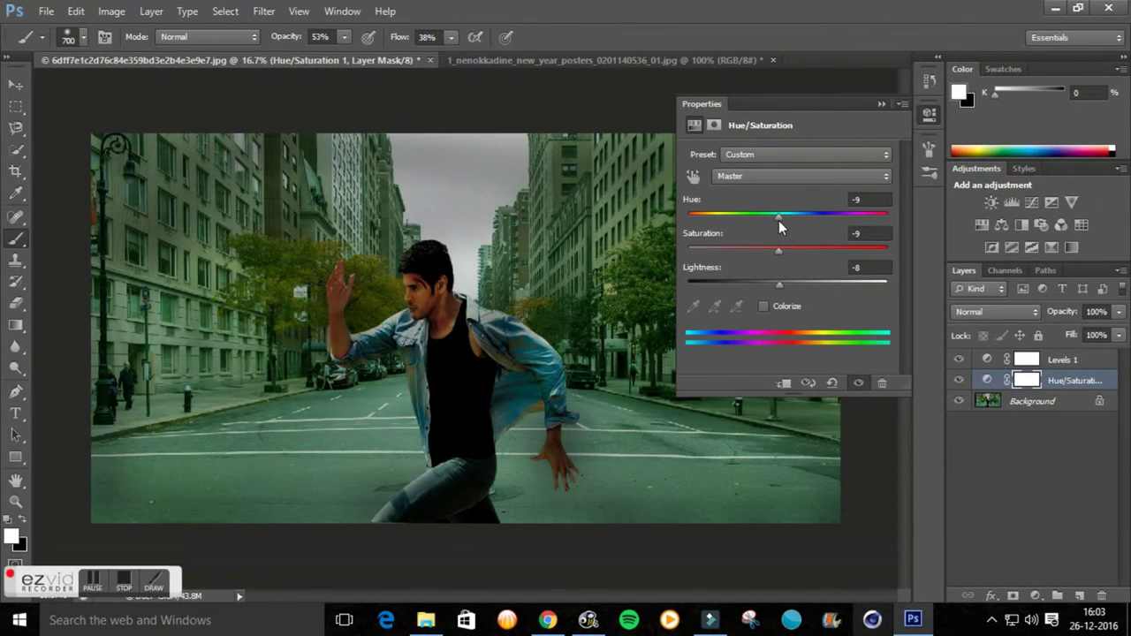
pyautogui.click(880, 104)
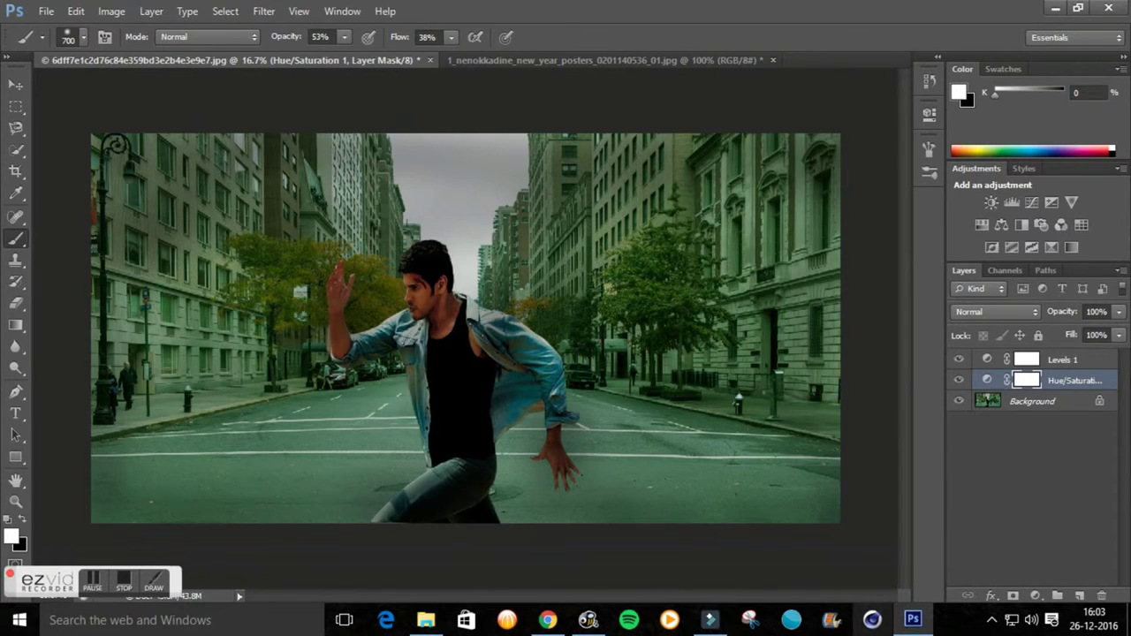
pyautogui.click(1060, 402)
# - Brighten the midtones with a Curves adjustment raising input 116 to output 146
pyautogui.hotkey('ctrl', 'm')
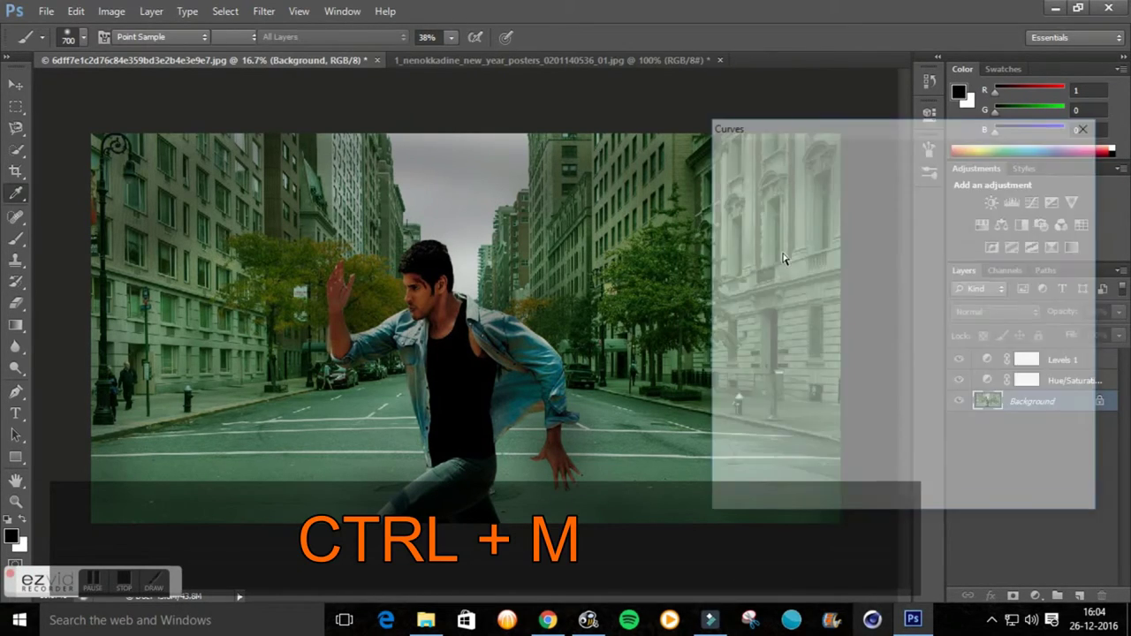
pyautogui.moveTo(887, 300); pyautogui.dragTo(872, 286)
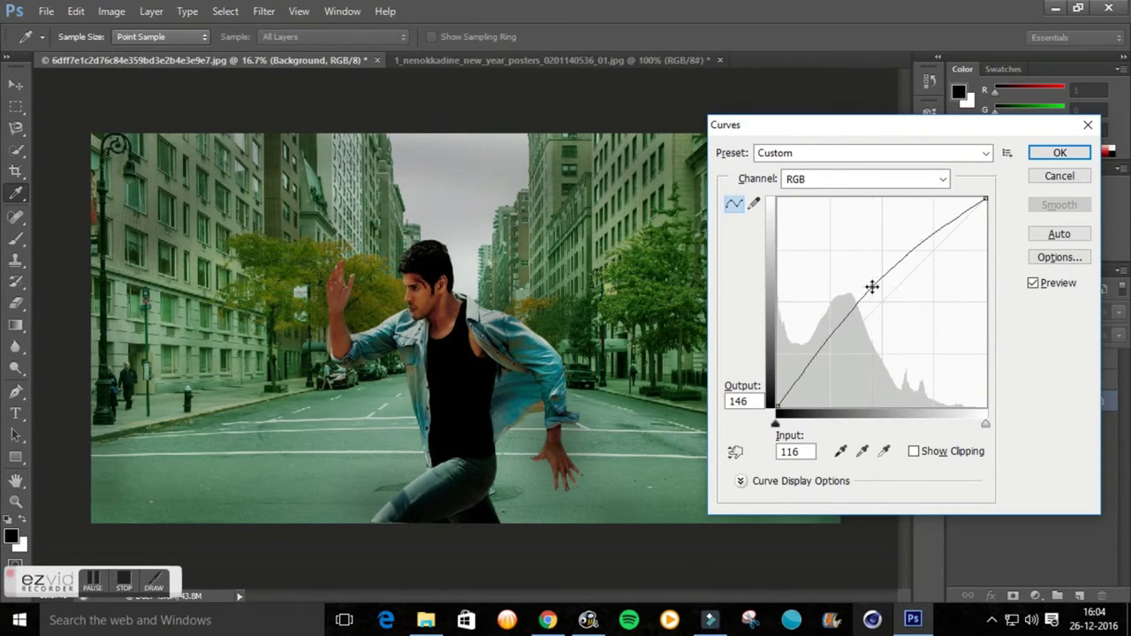
pyautogui.click(1050, 155)
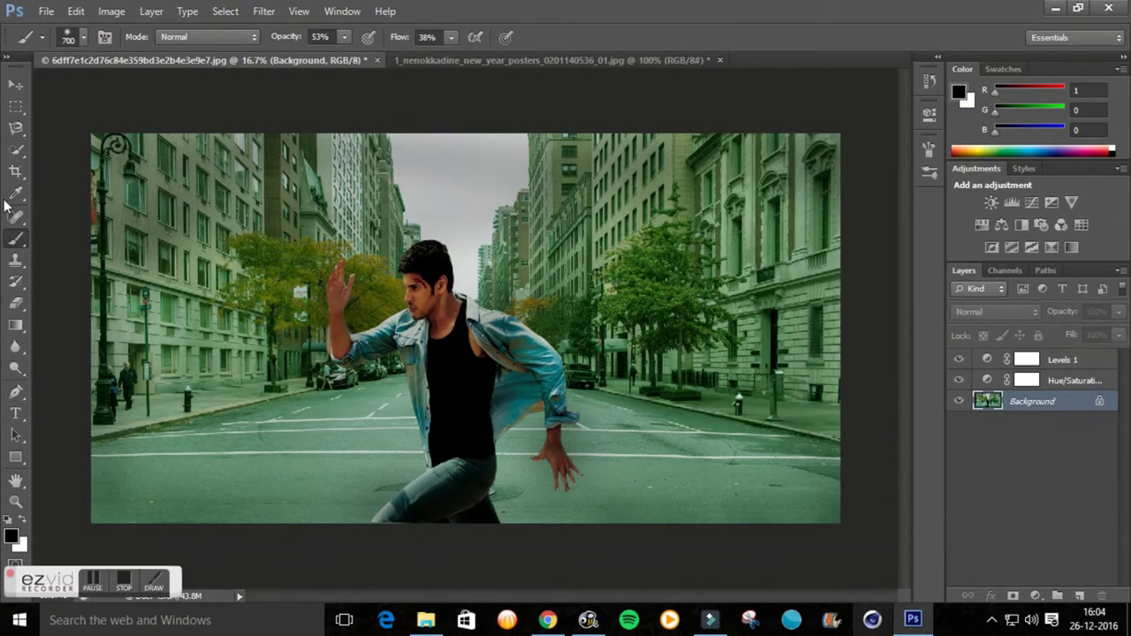
# - Crop the composite tighter around the running man and fit it in the window
pyautogui.click(15, 171)
pyautogui.moveTo(627, 256); pyautogui.dragTo(643, 230)
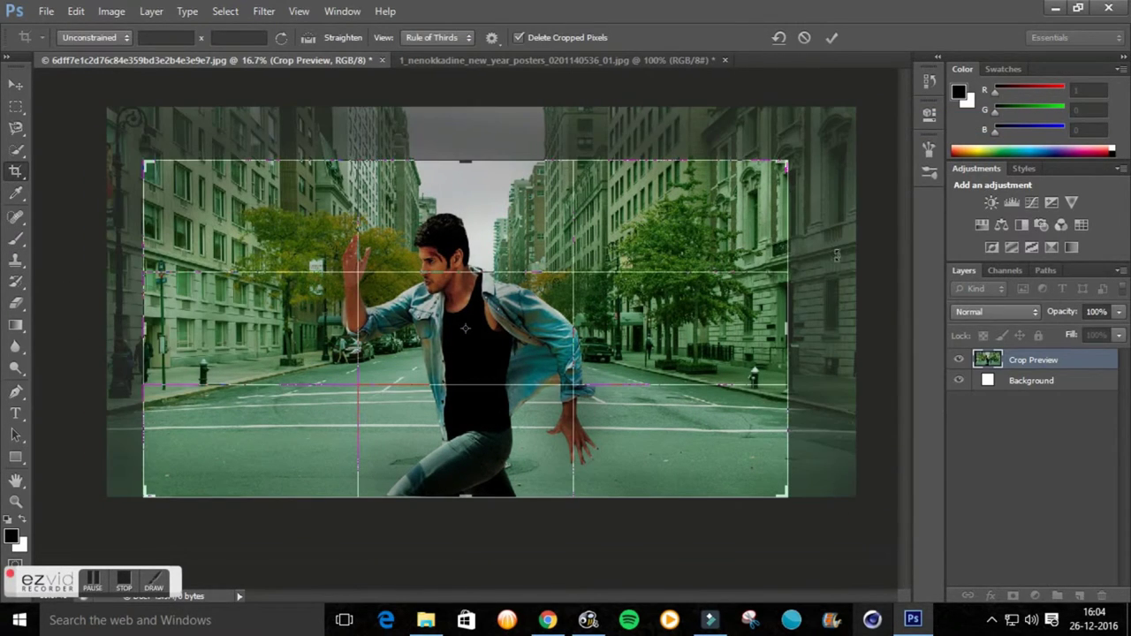
pyautogui.moveTo(792, 339); pyautogui.dragTo(781, 309)
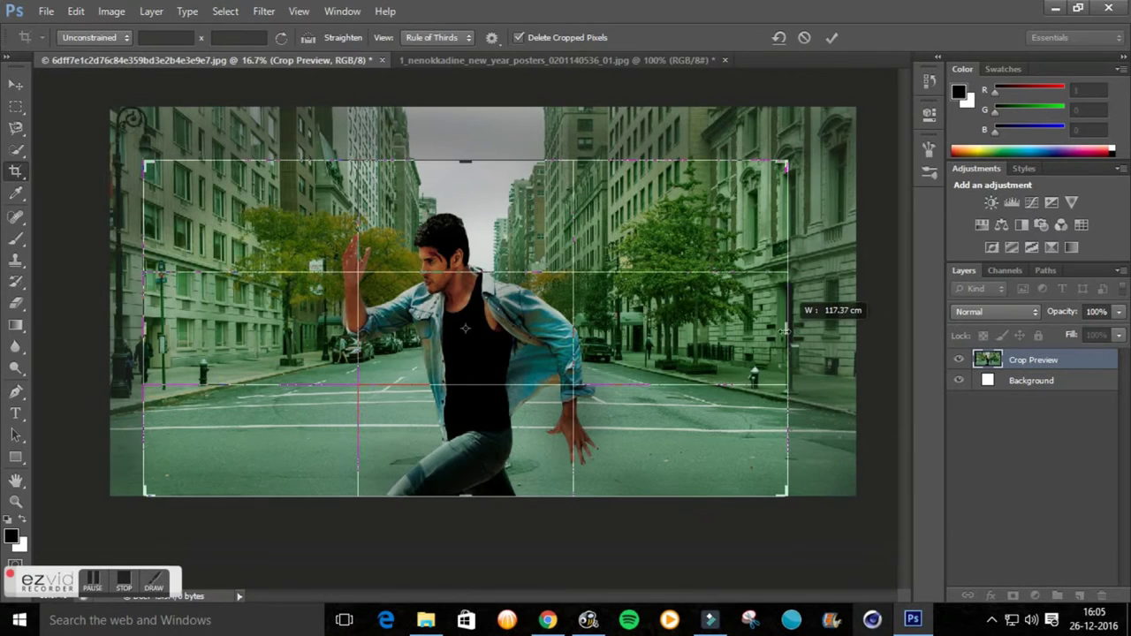
pyautogui.click(831, 37)
pyautogui.hotkey('ctrl', '0')
pyautogui.press('l')
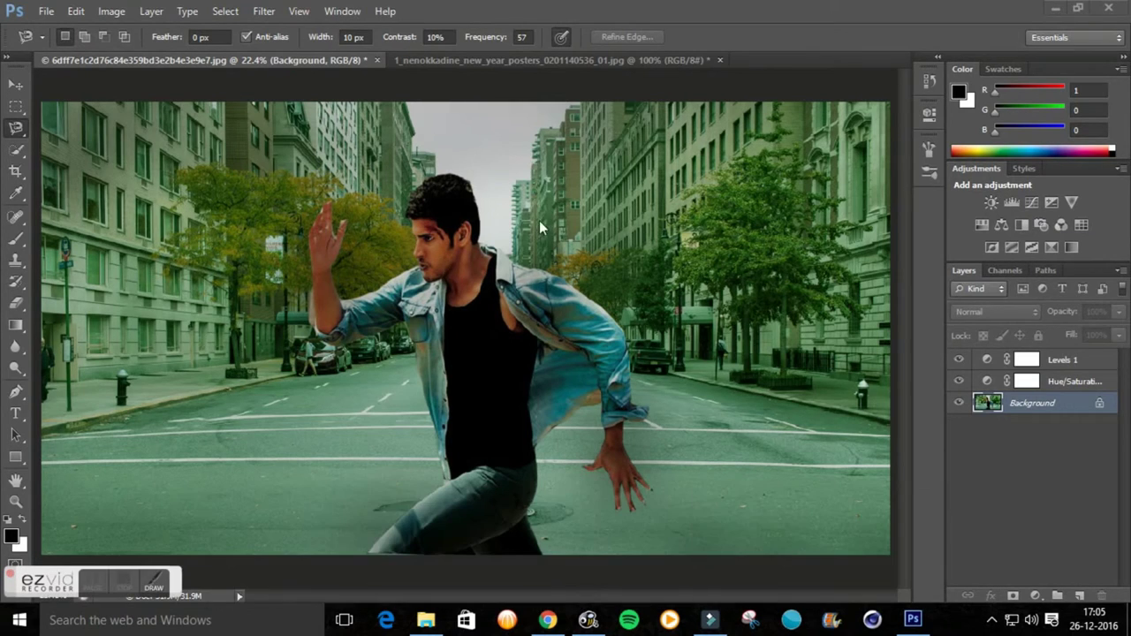
# - Switch between the original poster and the street composite, ending on the poster
pyautogui.click(511, 61)
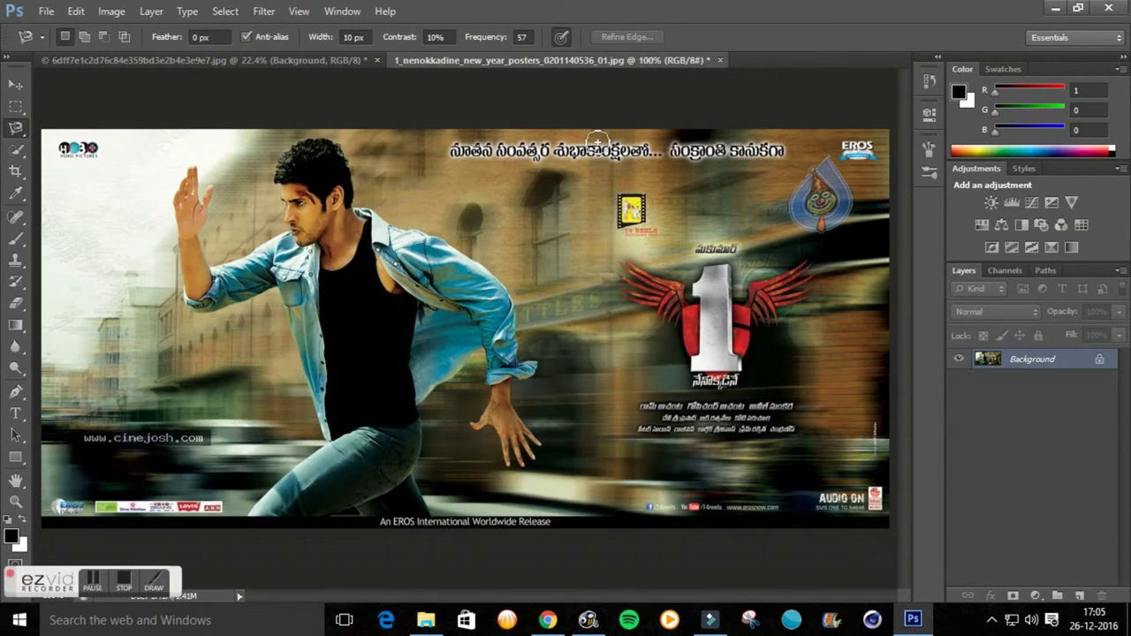
pyautogui.click(341, 62)
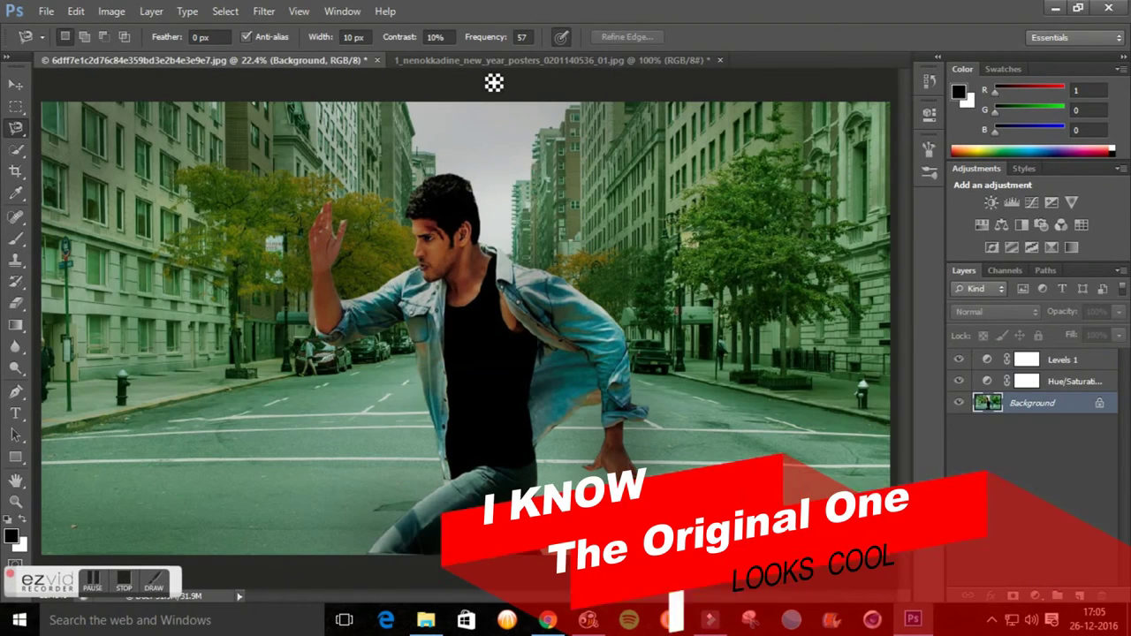
pyautogui.click(491, 66)
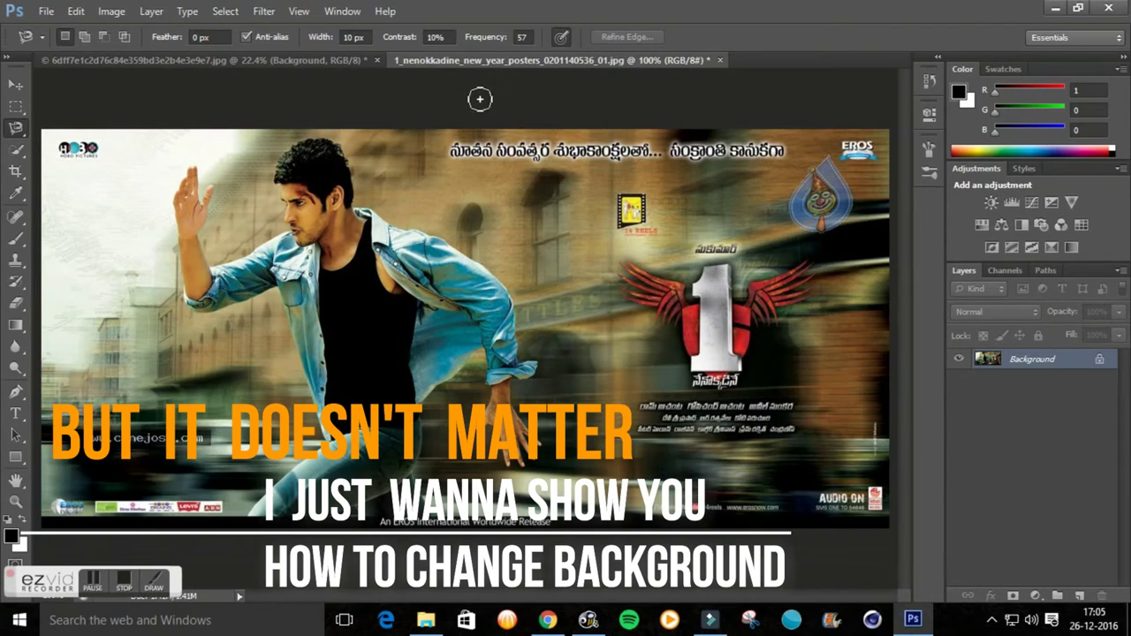